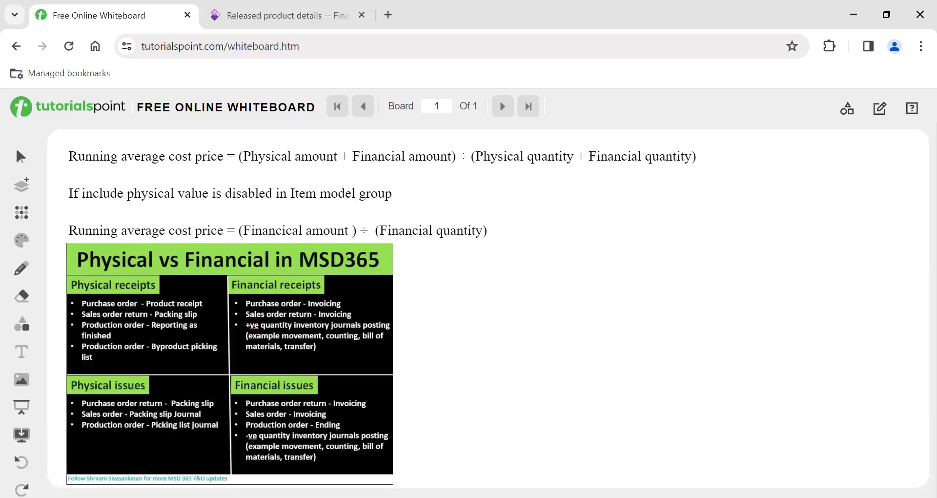
- Review the running average cost price formulas on the whiteboard, with and without physical value included
{"action": "left_click", "coordinate": [101, 156]}
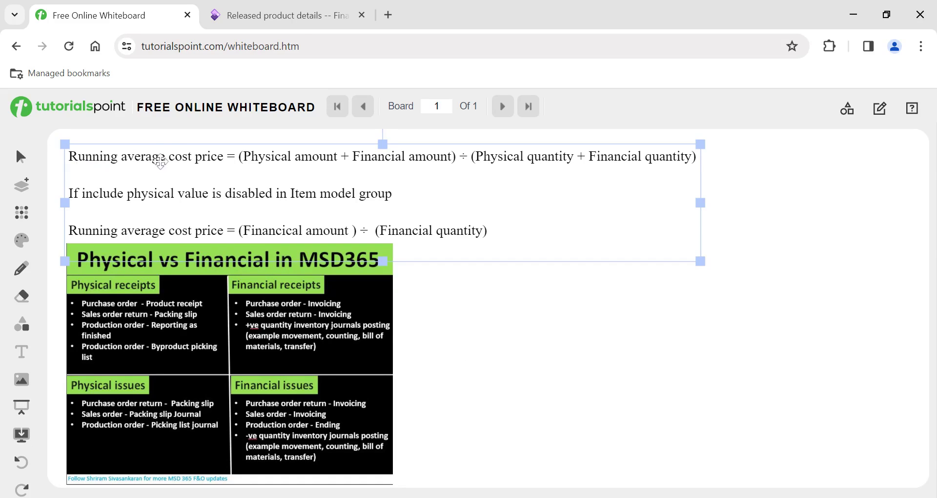
{"action": "left_click", "coordinate": [458, 287]}
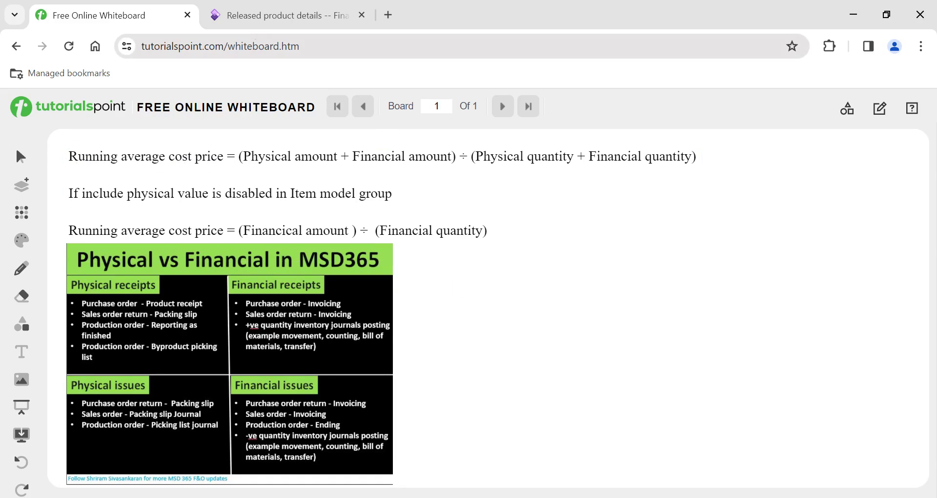
{"action": "left_click", "coordinate": [259, 16]}
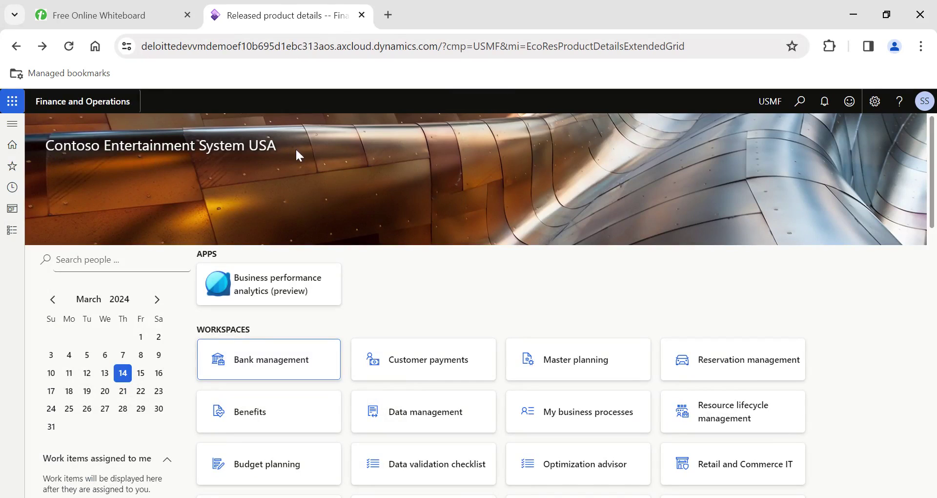
{"action": "left_click", "coordinate": [101, 18]}
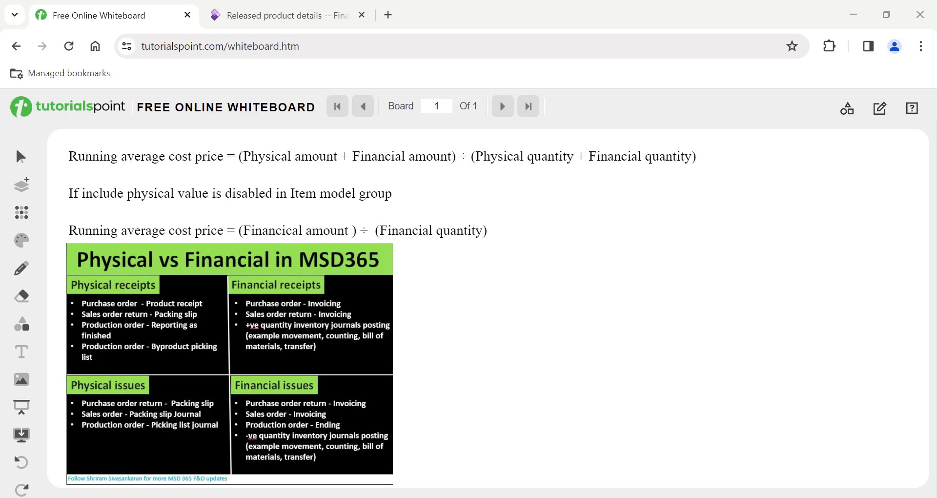
{"action": "left_click", "coordinate": [231, 233]}
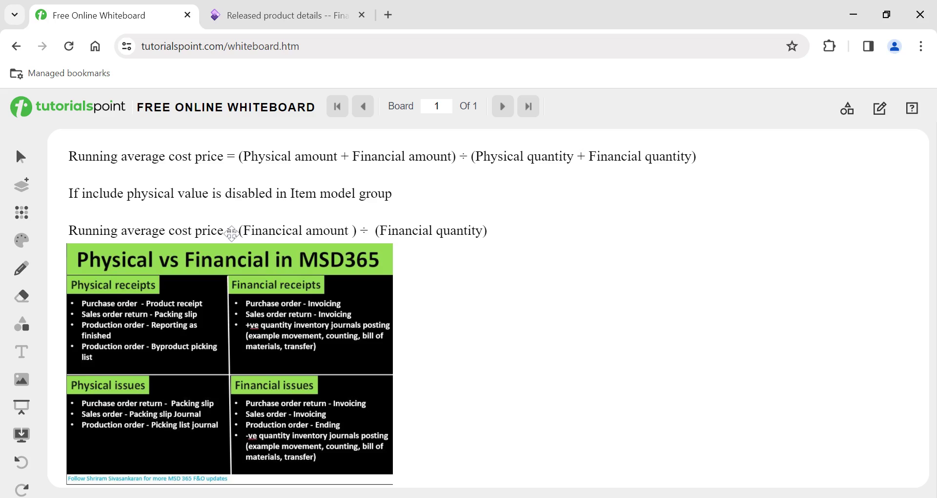
{"action": "left_click", "coordinate": [331, 207]}
- Switch to Finance and Operations and open the Released products list in Product information management
{"action": "left_click", "coordinate": [261, 15]}
{"action": "left_click", "coordinate": [19, 241]}
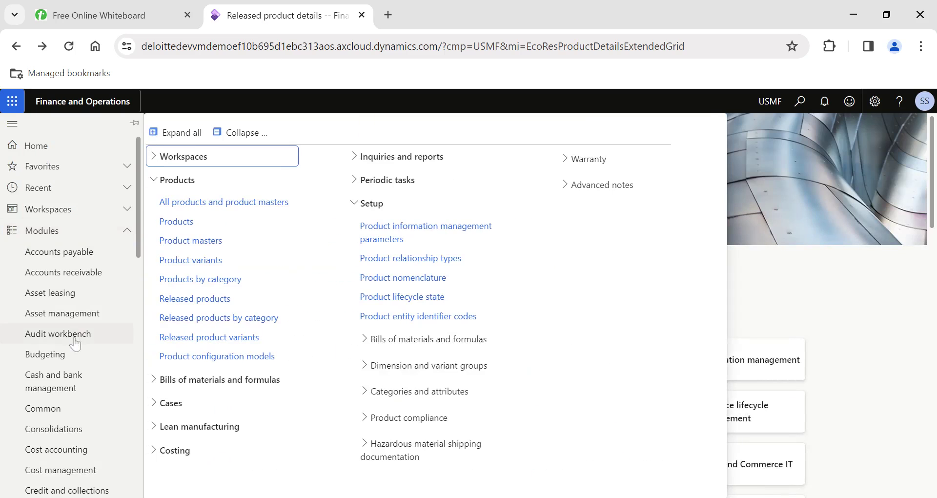
{"action": "scroll", "coordinate": [74, 335], "scroll_direction": "down", "scroll_amount": 2}
{"action": "left_click", "coordinate": [188, 303]}
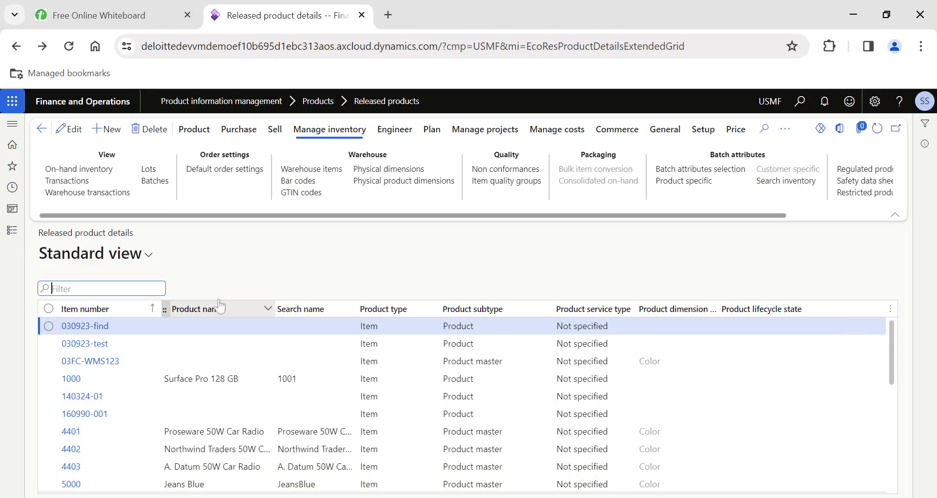
- Filter the released products by item numbers containing "ac" and open item RAC- 140324-01
{"action": "left_click", "coordinate": [97, 308]}
{"action": "type", "text": "ac"}
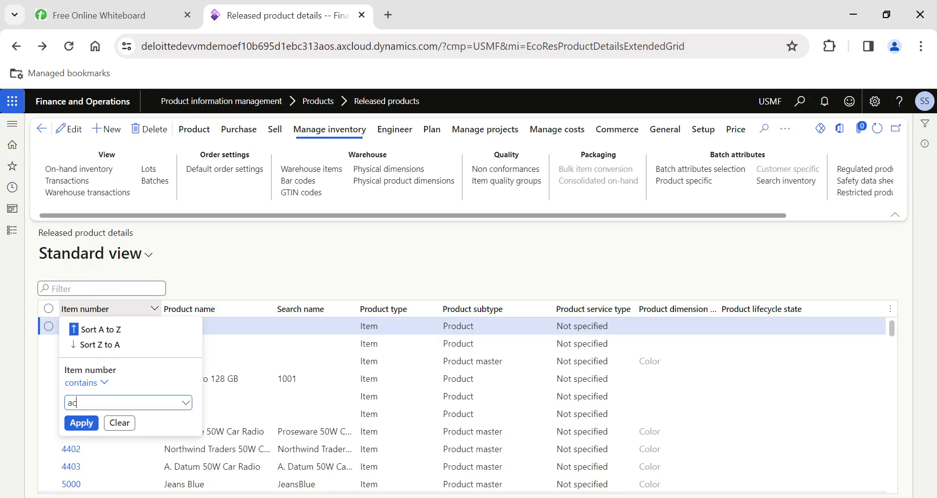
{"action": "key", "text": "Escape"}
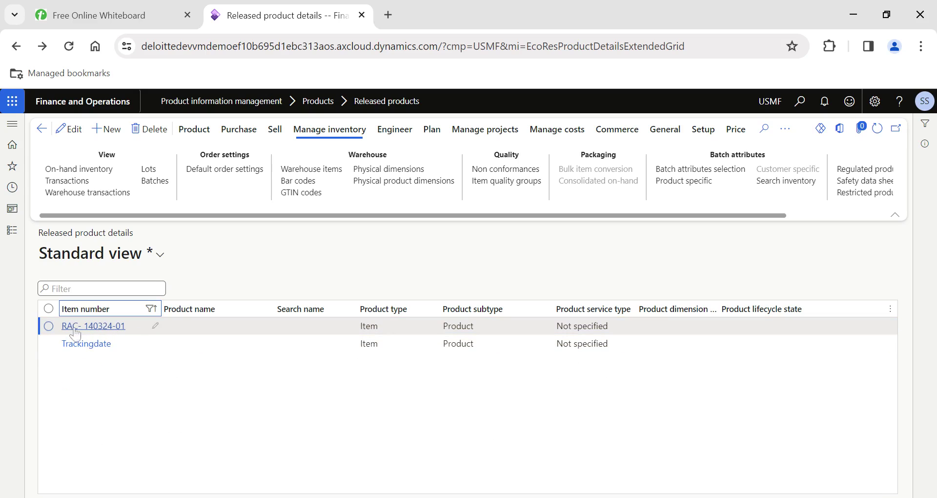
{"action": "left_click", "coordinate": [121, 330]}
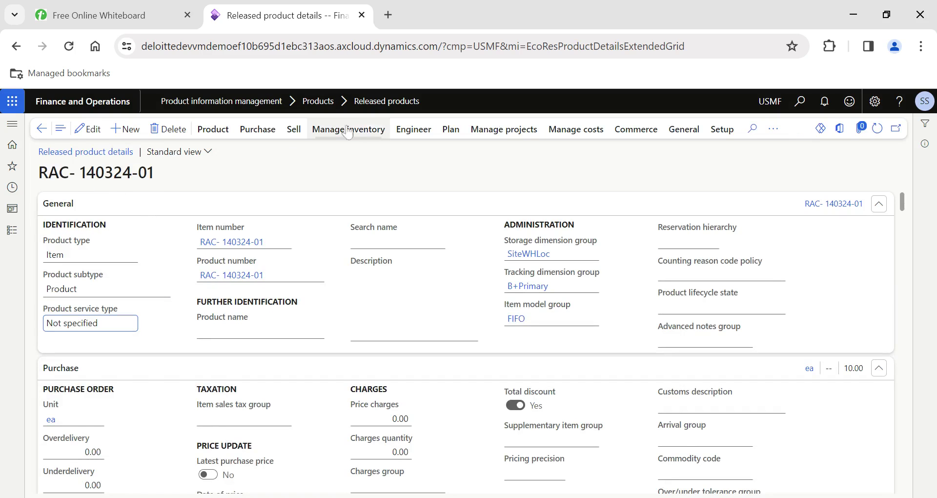
- Check the inventory transactions and on-hand inventory of item RAC- 140324-01, and return to its details
{"action": "left_click", "coordinate": [355, 129]}
{"action": "left_click", "coordinate": [66, 176]}
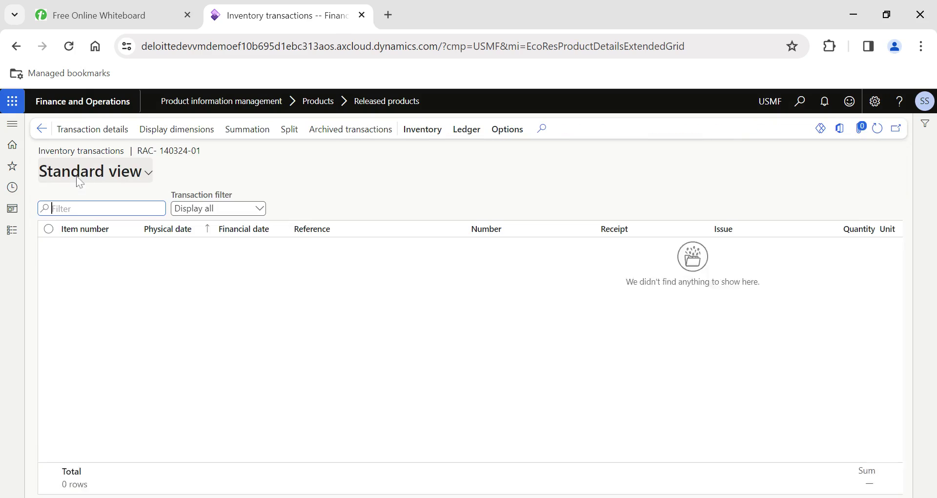
{"action": "left_click", "coordinate": [41, 128]}
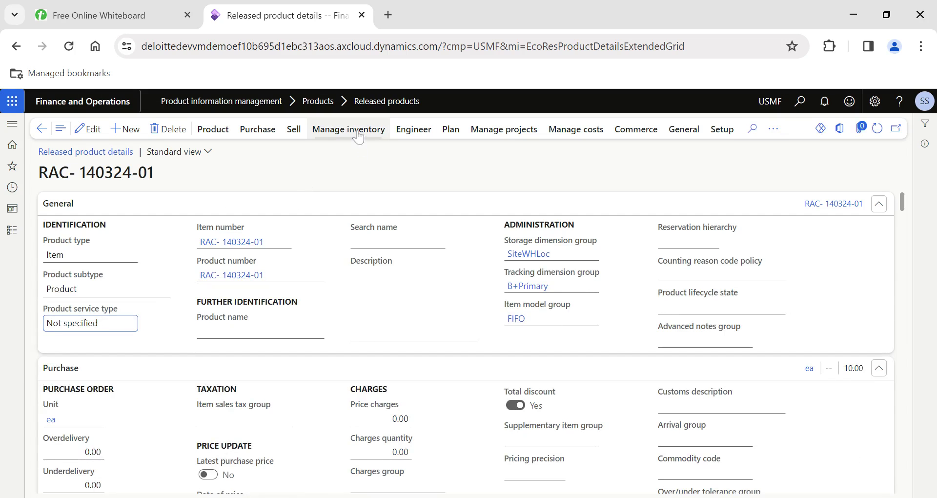
{"action": "left_click", "coordinate": [358, 132]}
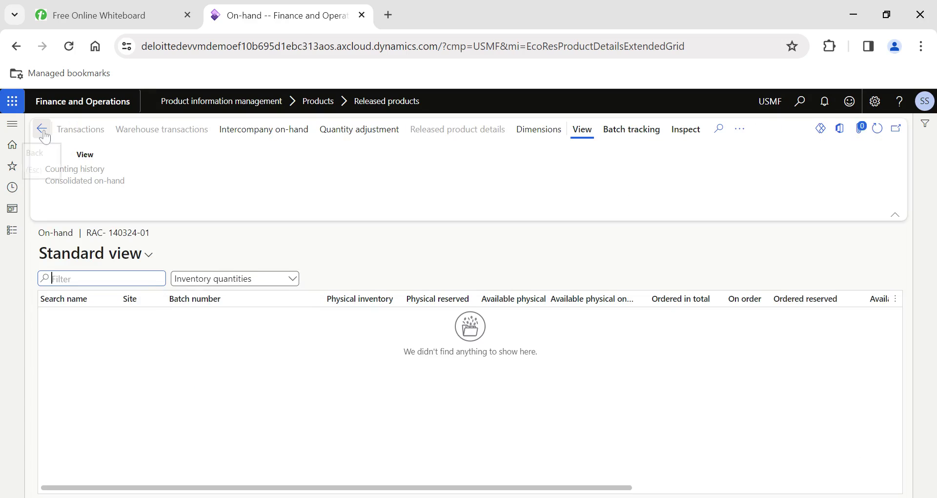
{"action": "key", "text": "Escape"}
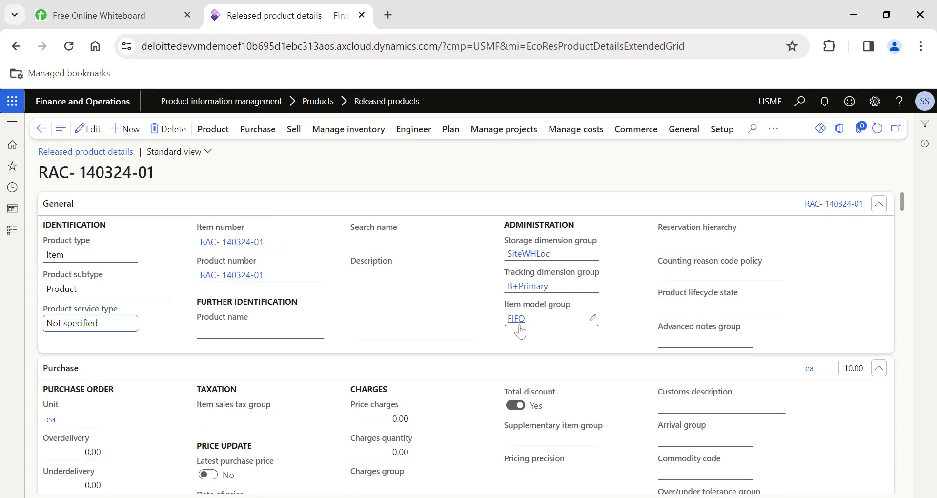
- Open the item's FIFO item model group and compare its Include physical value setting with the whiteboard formulas
{"action": "left_click", "coordinate": [88, 15]}
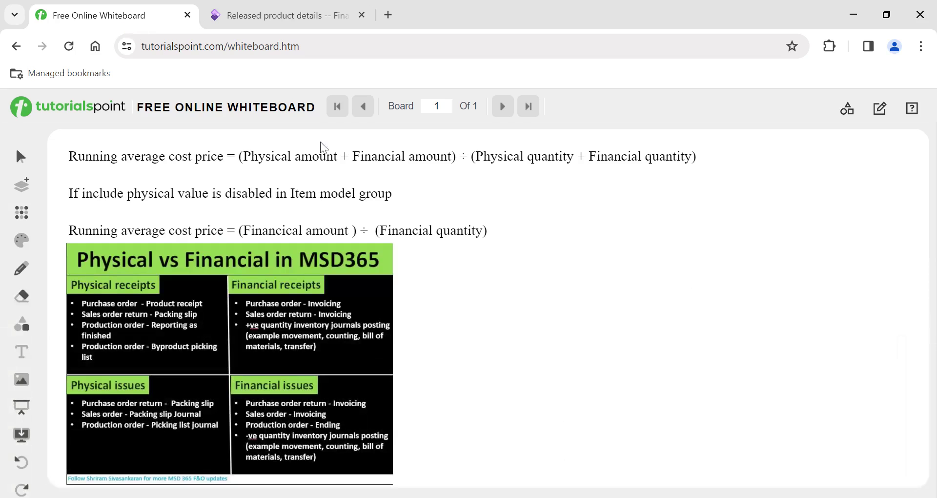
{"action": "left_click", "coordinate": [275, 15]}
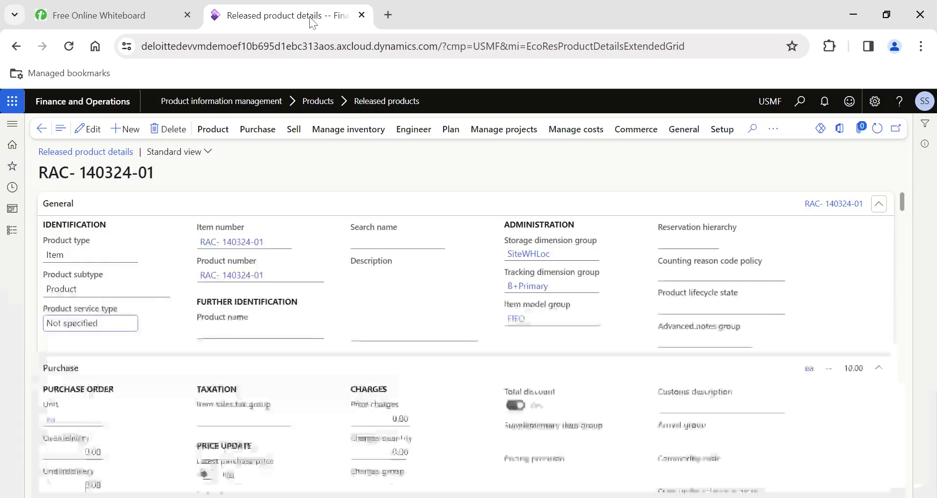
{"action": "left_click", "coordinate": [514, 322]}
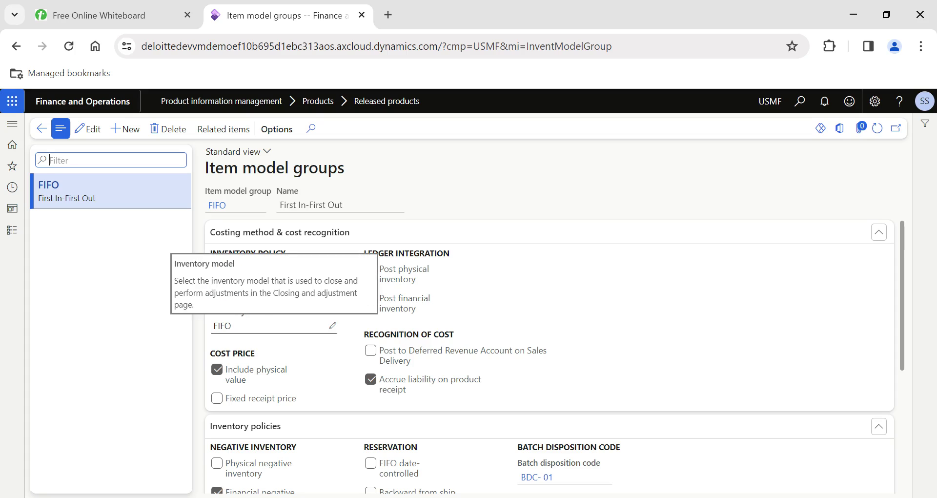
{"action": "mouse_move", "coordinate": [238, 374]}
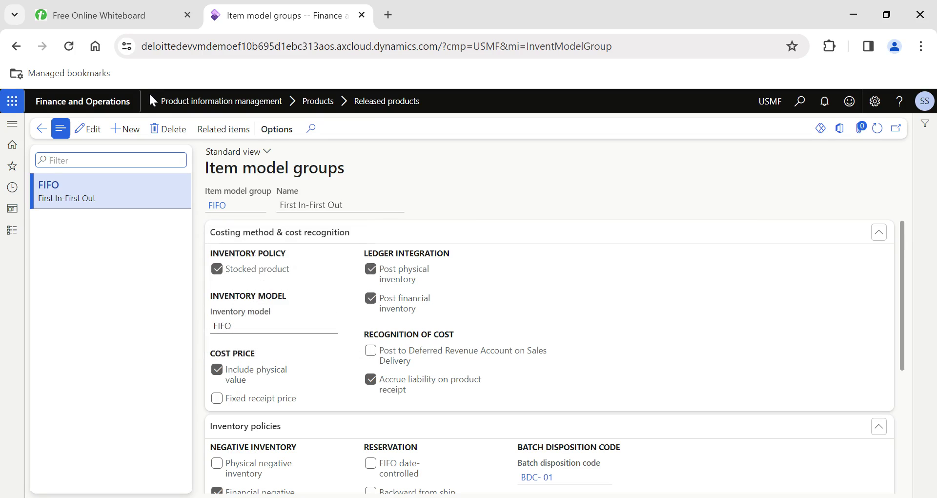
{"action": "left_click", "coordinate": [108, 15]}
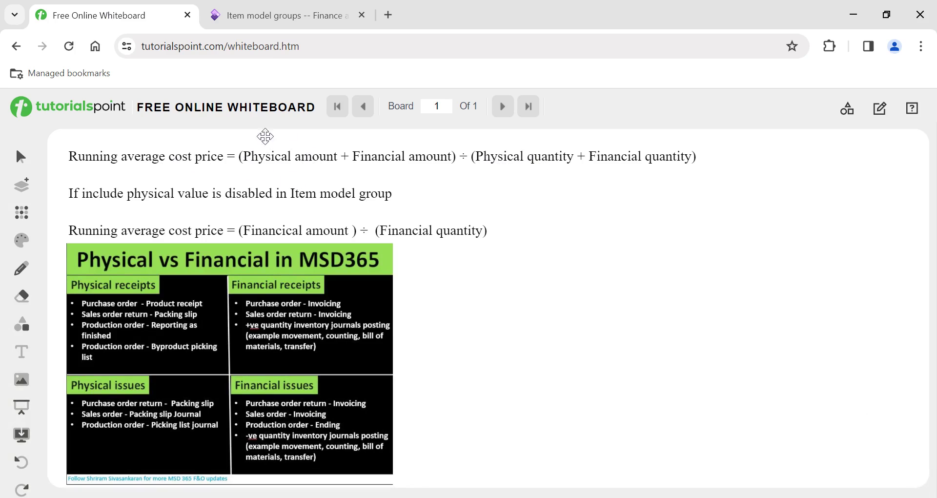
{"action": "left_click", "coordinate": [254, 19]}
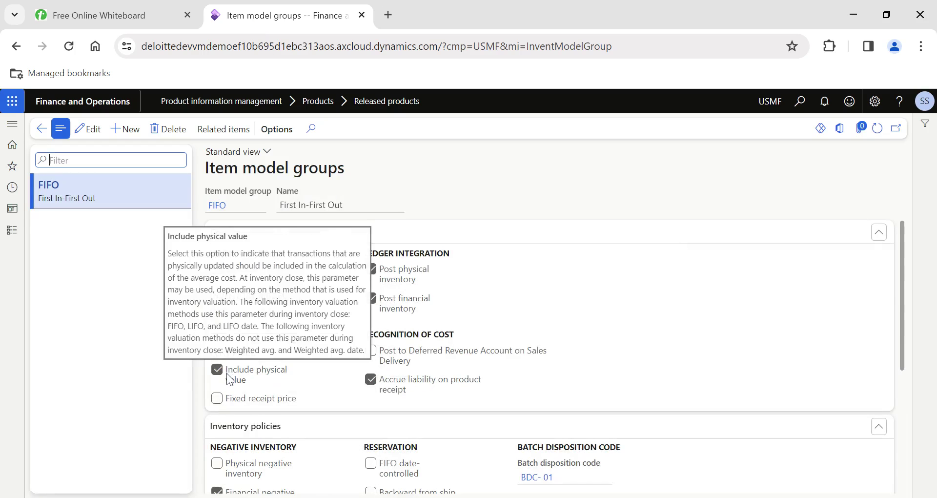
{"action": "left_click", "coordinate": [131, 8]}
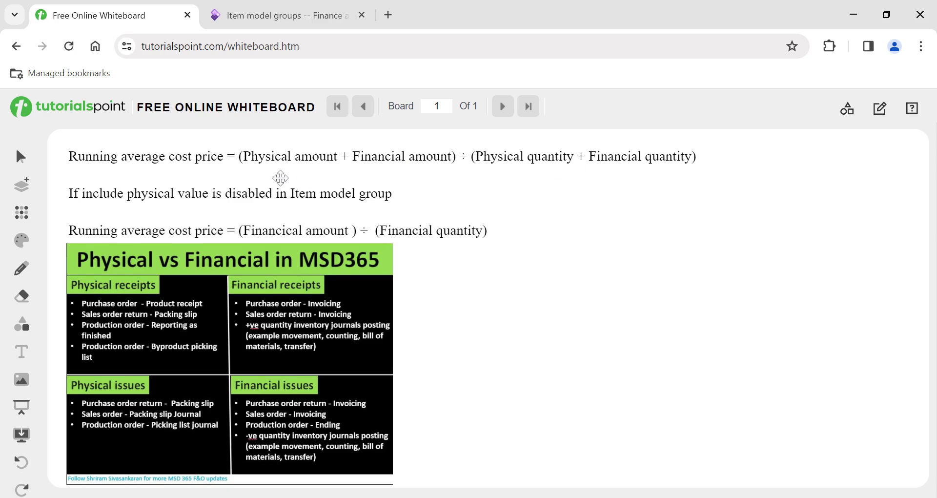
{"action": "left_click", "coordinate": [253, 19]}
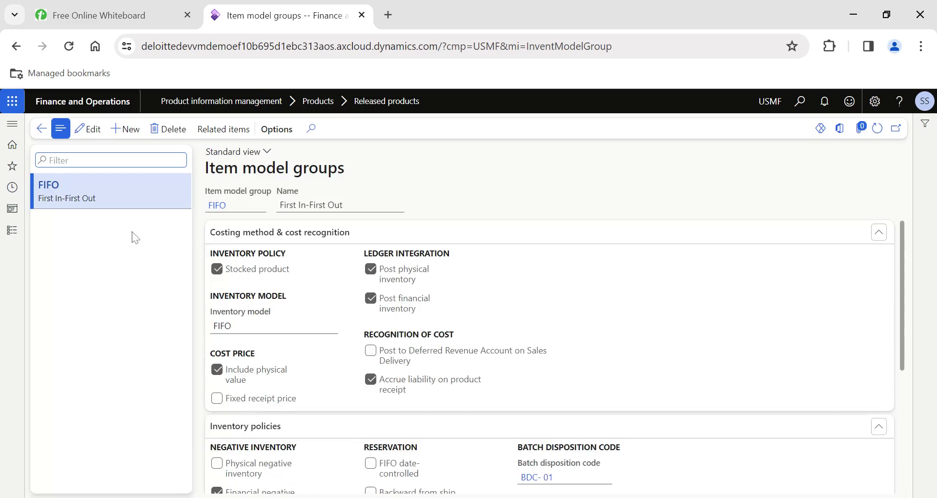
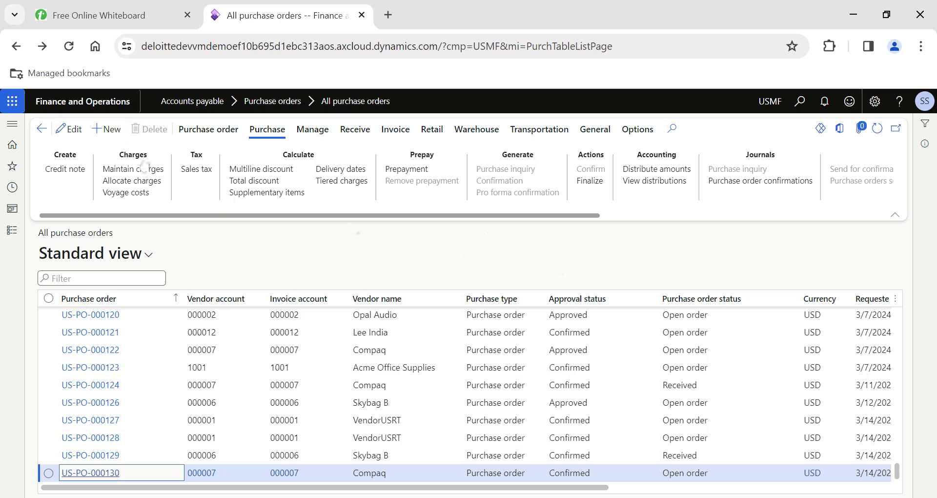
- Create a purchase order for vendor Compaq with site 2 and warehouse 24
{"action": "left_click", "coordinate": [109, 129]}
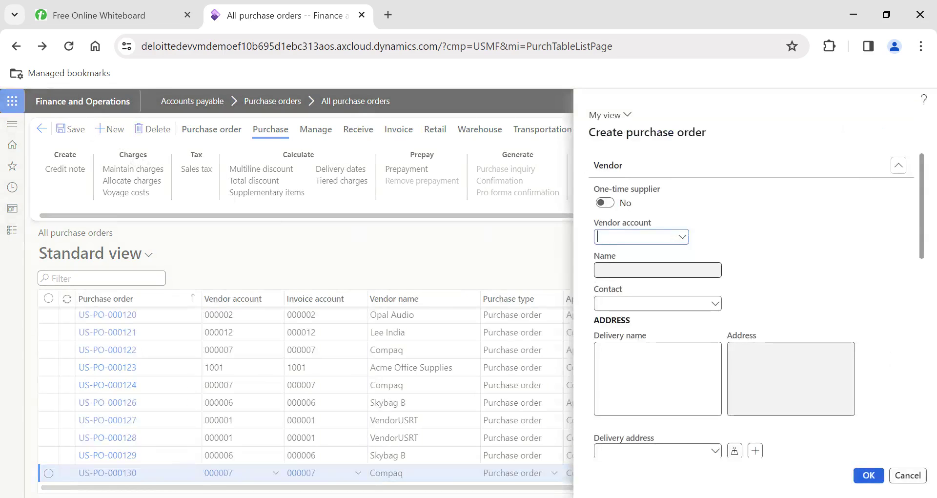
{"action": "left_click", "coordinate": [681, 237]}
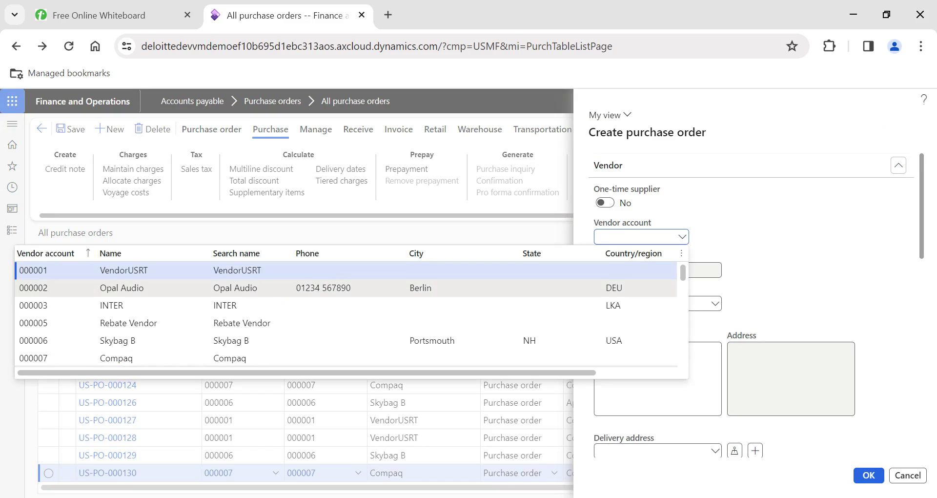
{"action": "left_click", "coordinate": [439, 358]}
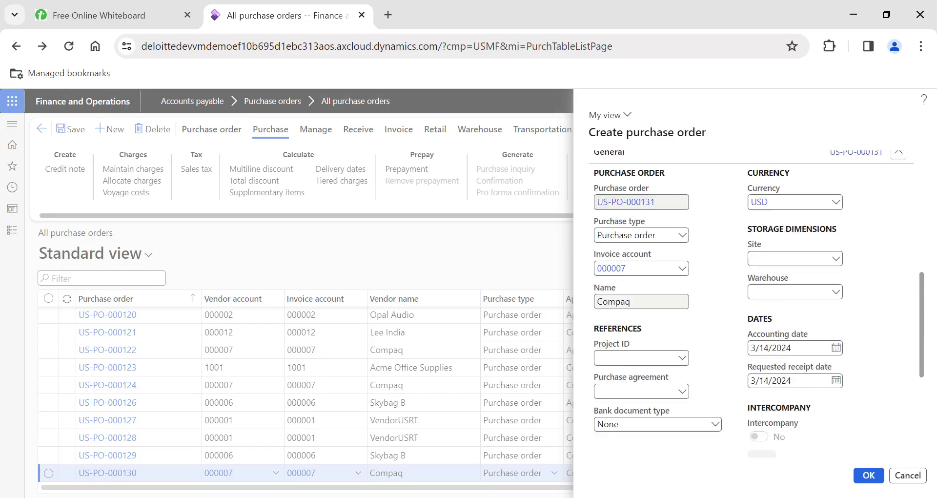
{"action": "scroll", "coordinate": [765, 258], "scroll_direction": "down", "scroll_amount": 1}
{"action": "type", "text": "24"}
{"action": "key", "text": "Tab"}
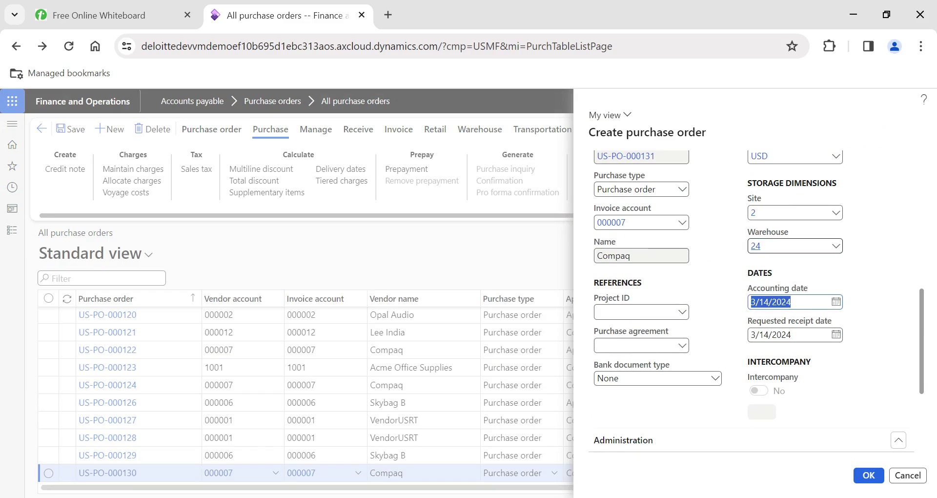
{"action": "scroll", "coordinate": [812, 402], "scroll_direction": "down", "scroll_amount": 3}
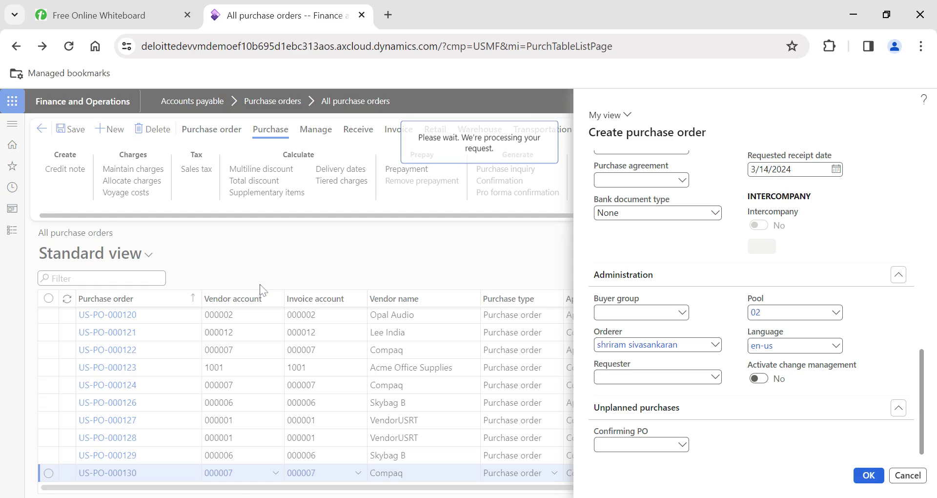
- Enter item RAC- 140324-01 on the order line with a quantity of 100, and confirm the purchase order
{"action": "type", "text": "RAC- 140324-01"}
{"action": "key", "text": "Tab"}
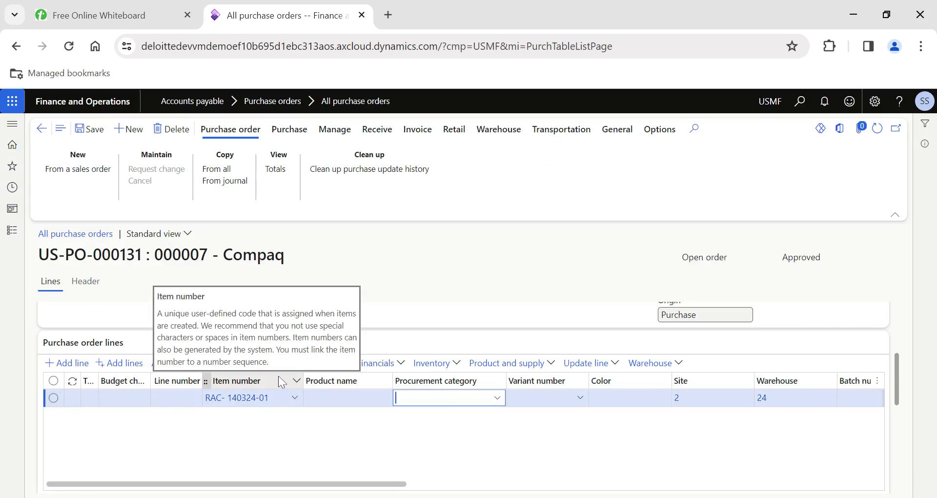
{"action": "scroll", "coordinate": [540, 423], "scroll_direction": "right", "scroll_amount": 6}
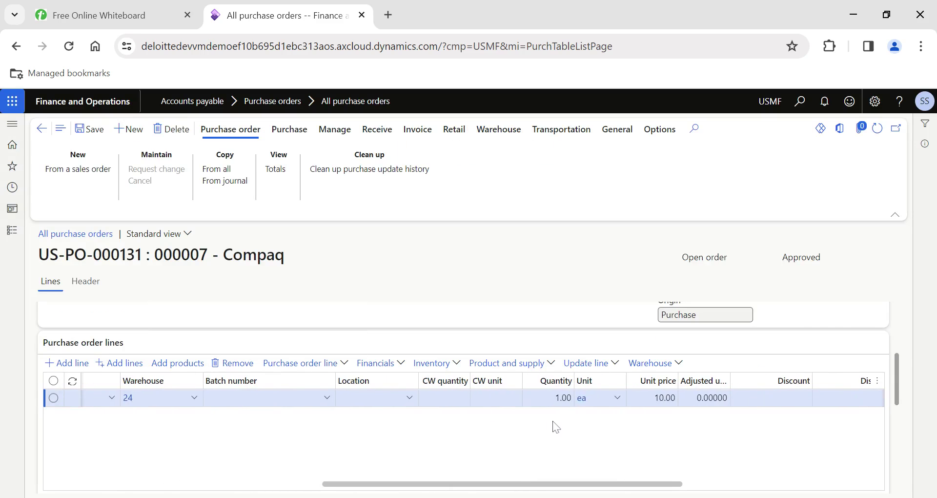
{"action": "key", "text": "Tab"}
{"action": "type", "text": "100"}
{"action": "key", "text": "Tab"}
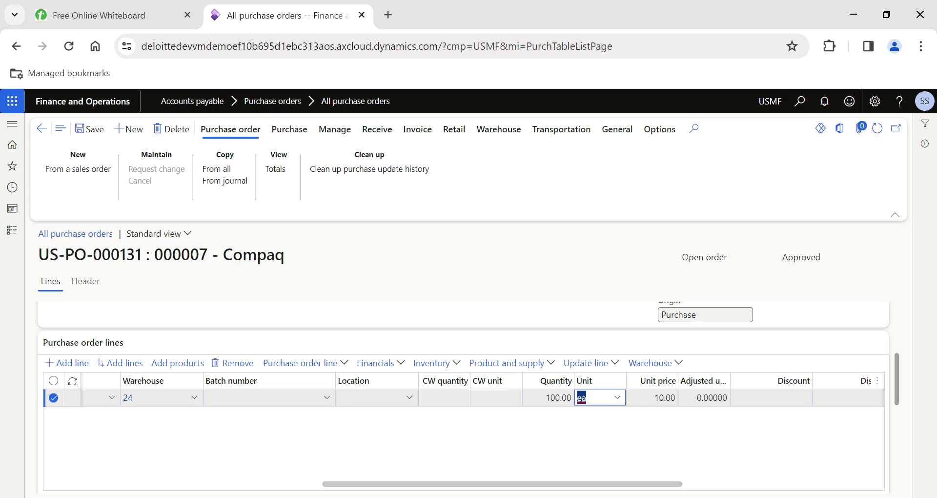
{"action": "left_click", "coordinate": [292, 130]}
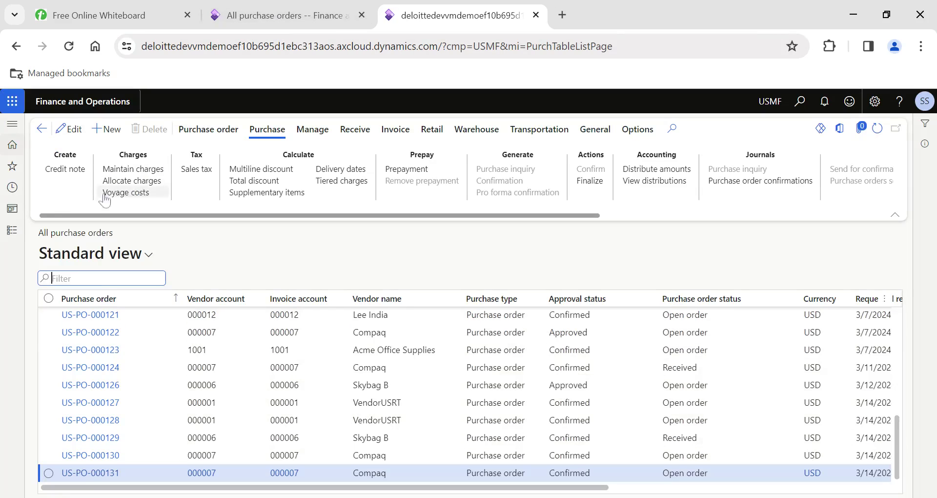
- Open a page from the Inventory management module in the additional Finance and Operations browser tab
{"action": "left_click", "coordinate": [12, 230]}
{"action": "scroll", "coordinate": [73, 327], "scroll_direction": "down", "scroll_amount": 3}
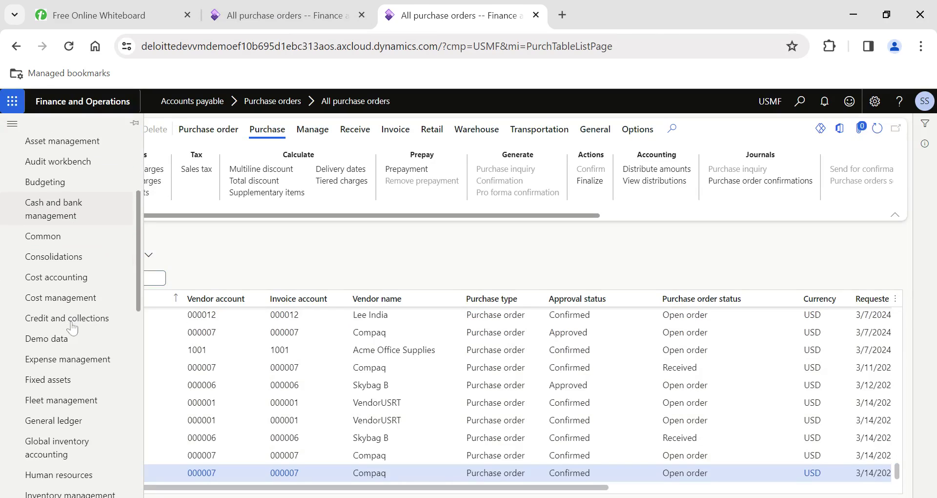
{"action": "scroll", "coordinate": [61, 386], "scroll_direction": "down", "scroll_amount": 2}
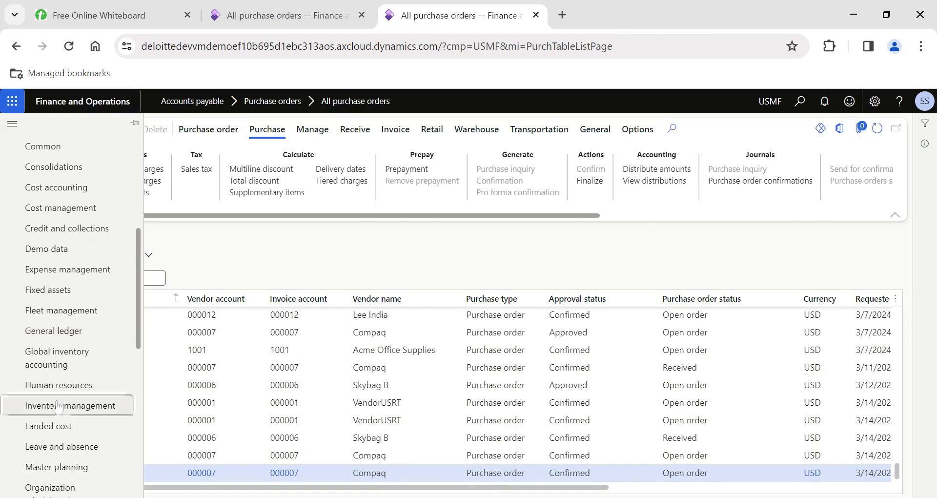
{"action": "left_click", "coordinate": [57, 405]}
{"action": "left_click", "coordinate": [185, 422]}
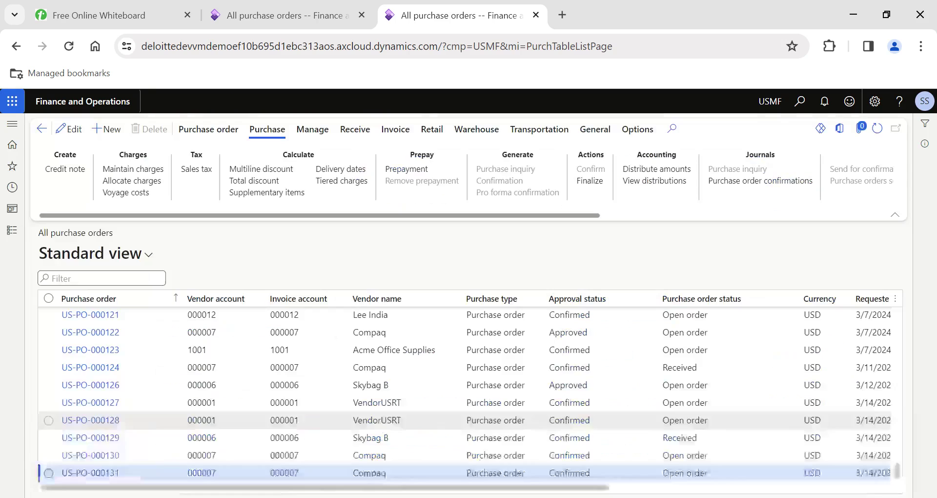
- Filter the inventory on-hand list by the order line's item number, RAC- 140324-01
{"action": "left_click", "coordinate": [287, 14]}
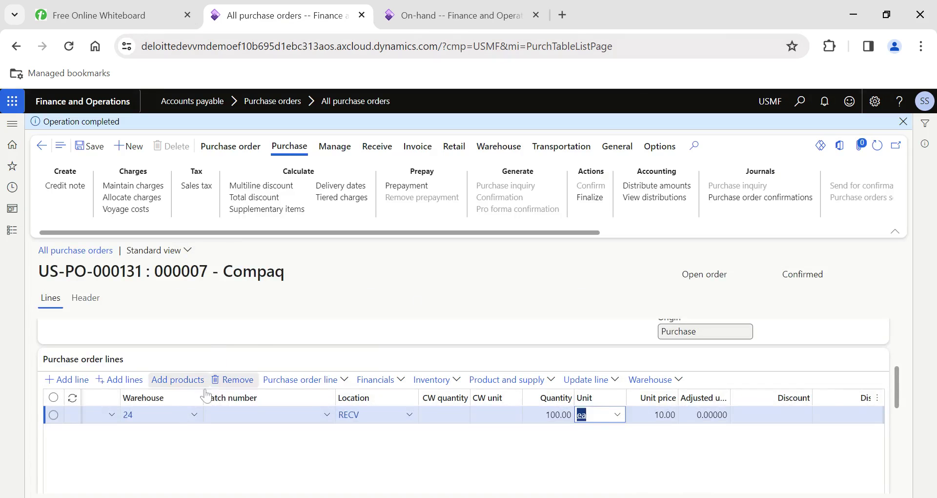
{"action": "left_click", "coordinate": [206, 431]}
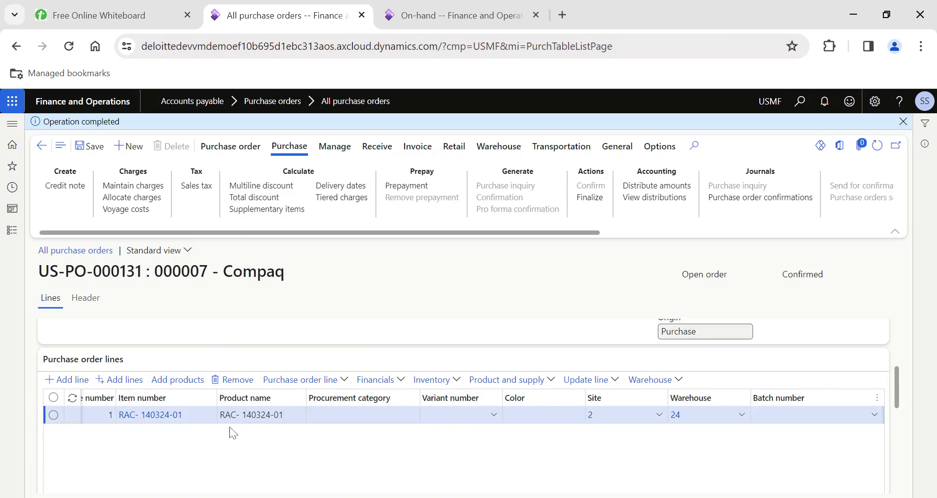
{"action": "left_click", "coordinate": [444, 16]}
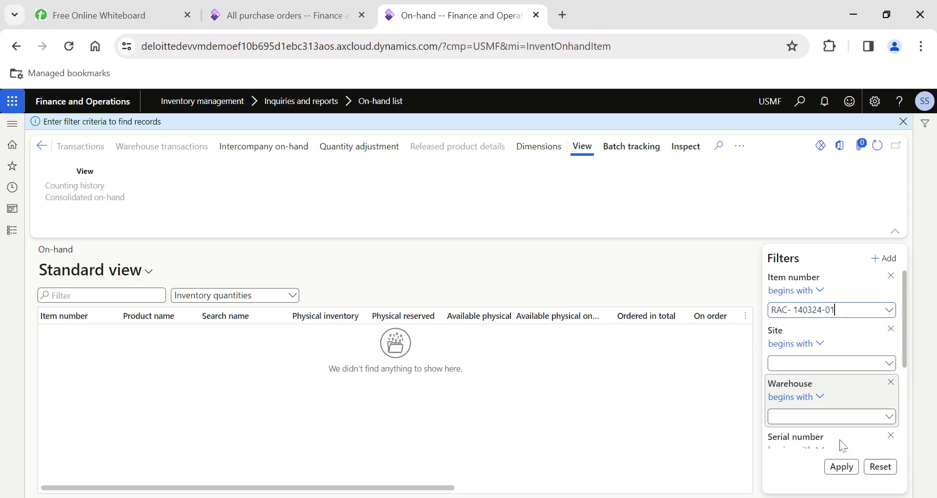
{"action": "left_click", "coordinate": [841, 467]}
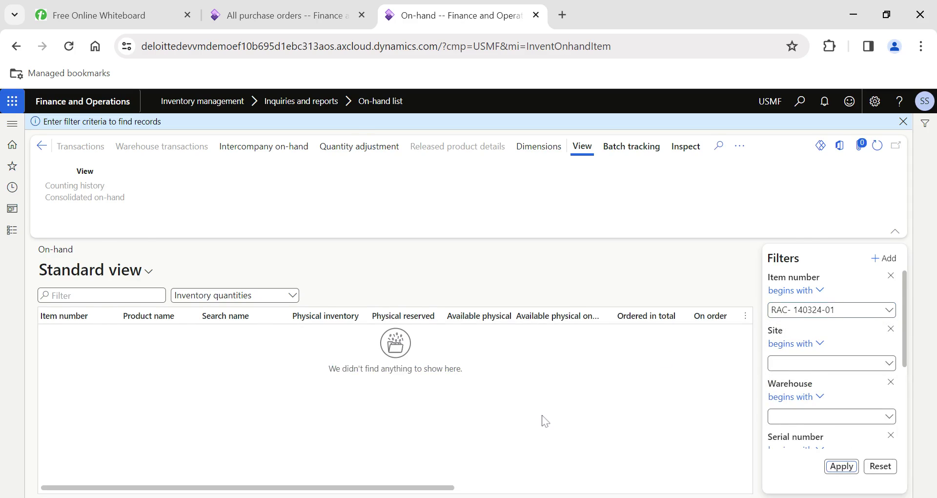
{"action": "scroll", "coordinate": [280, 351], "scroll_direction": "left", "scroll_amount": 3}
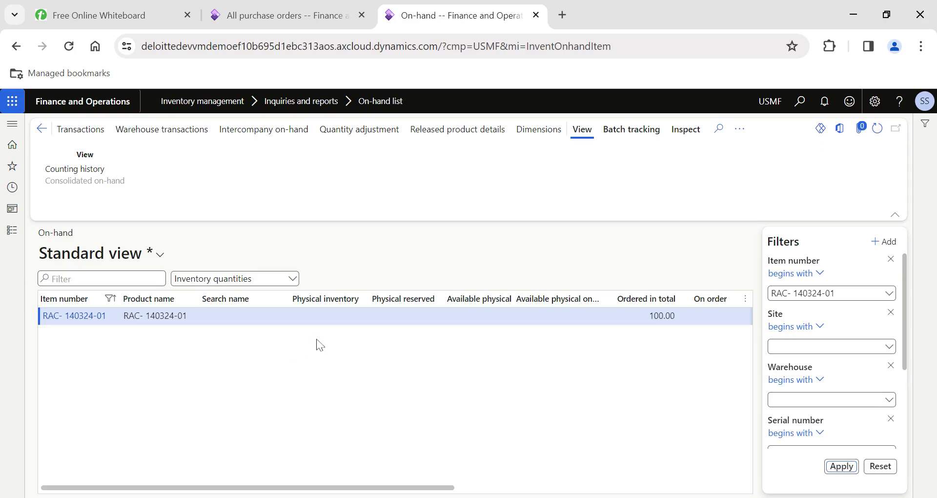
- Open the item's on-hand details and examine its cost price, financial and physical cost amounts, and on-hand quantities
{"action": "left_click", "coordinate": [272, 364]}
{"action": "left_click", "coordinate": [63, 322]}
{"action": "left_click", "coordinate": [273, 357]}
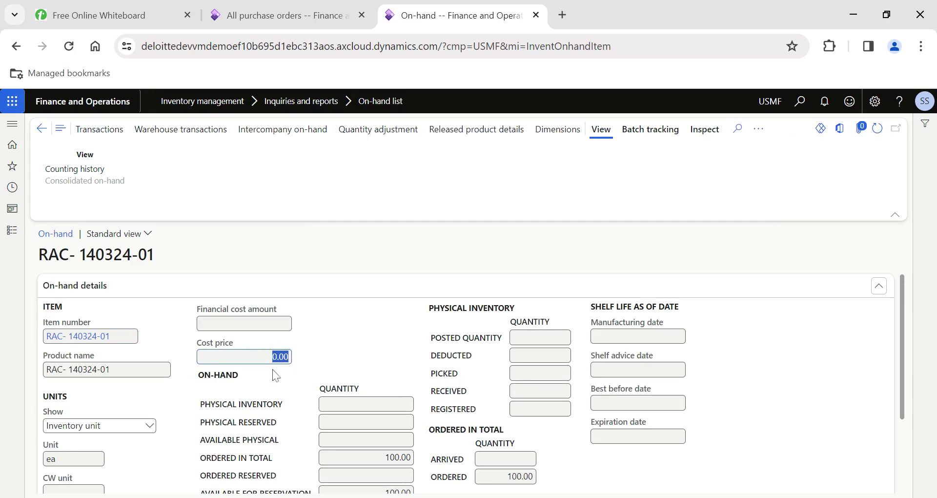
{"action": "scroll", "coordinate": [288, 407], "scroll_direction": "down", "scroll_amount": 2}
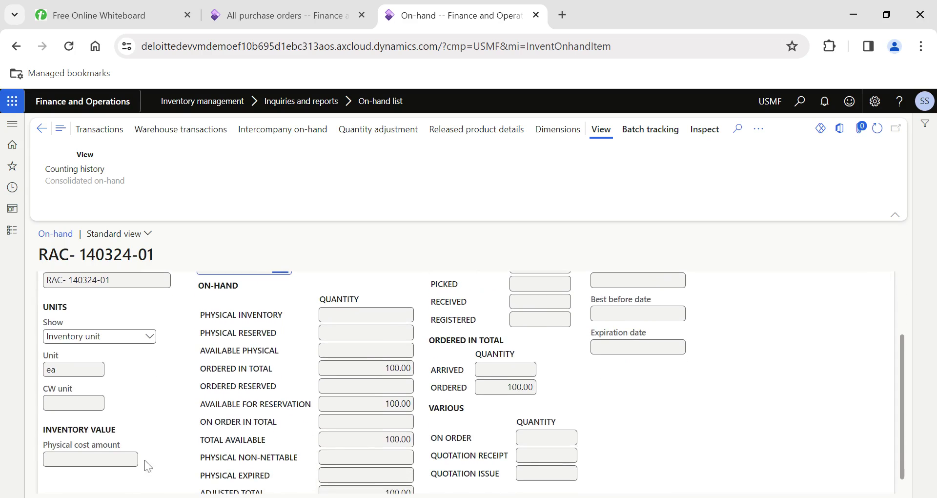
{"action": "scroll", "coordinate": [150, 445], "scroll_direction": "up", "scroll_amount": 2}
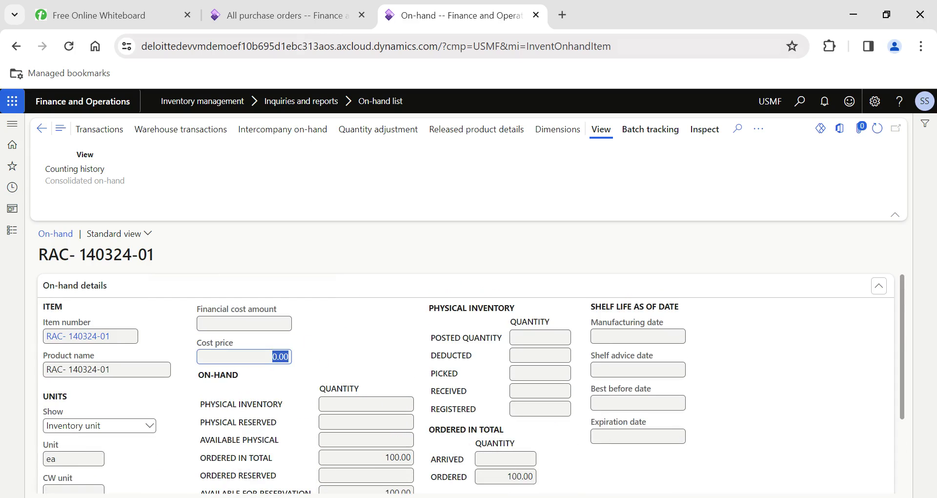
{"action": "left_click", "coordinate": [288, 16]}
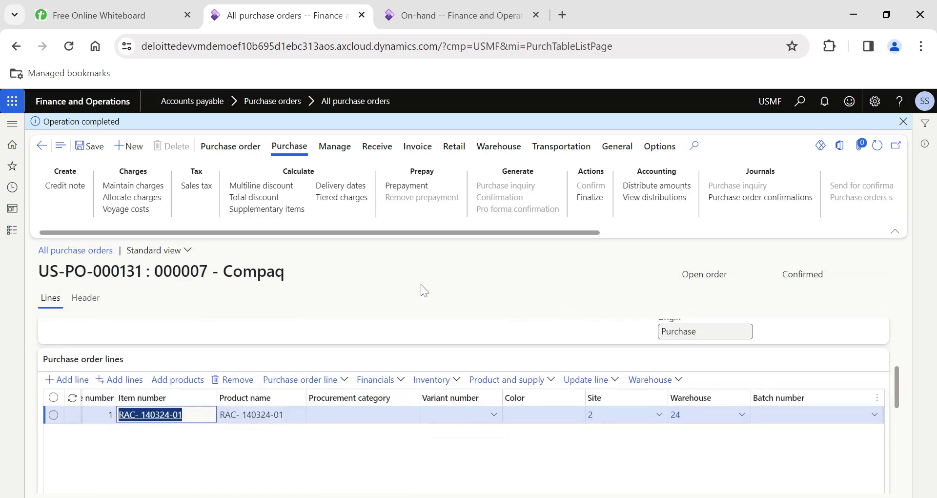
{"action": "left_click", "coordinate": [377, 146]}
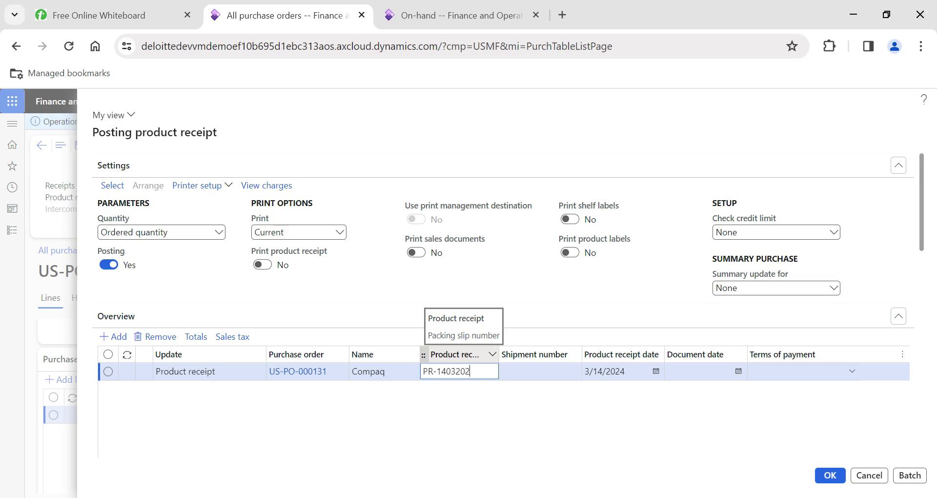
{"action": "type", "text": "1"}
{"action": "key", "text": "Tab"}
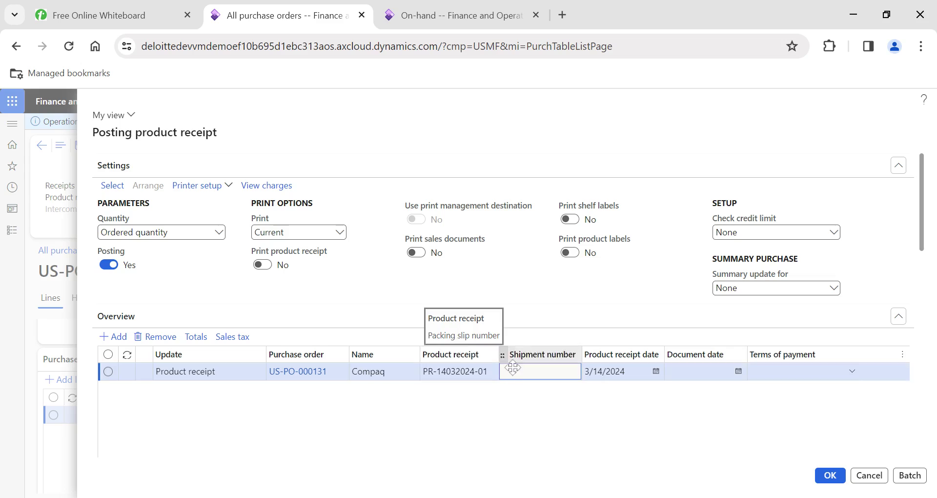
- Try to register 50 ea of the receipt line's item at site 2, warehouse 24, location RECV, without a batch number
{"action": "scroll", "coordinate": [522, 382], "scroll_direction": "down", "scroll_amount": 5}
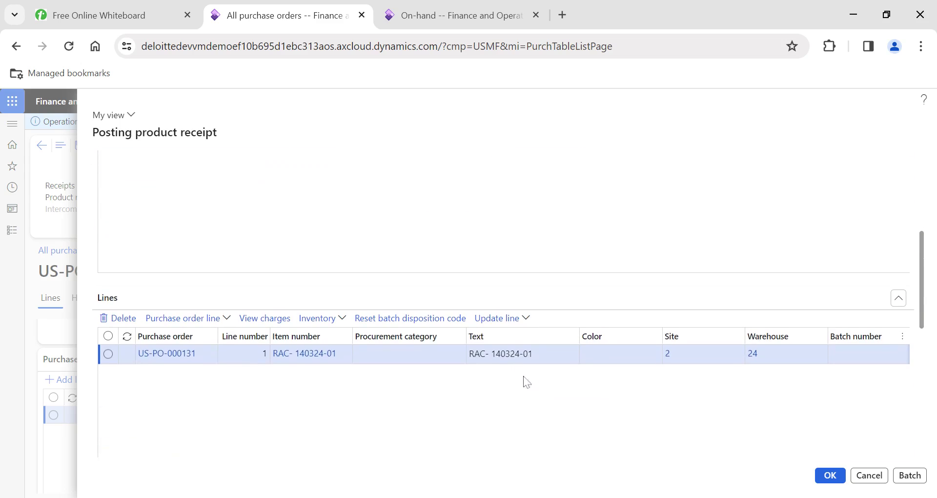
{"action": "left_click", "coordinate": [519, 318]}
{"action": "left_click", "coordinate": [498, 360]}
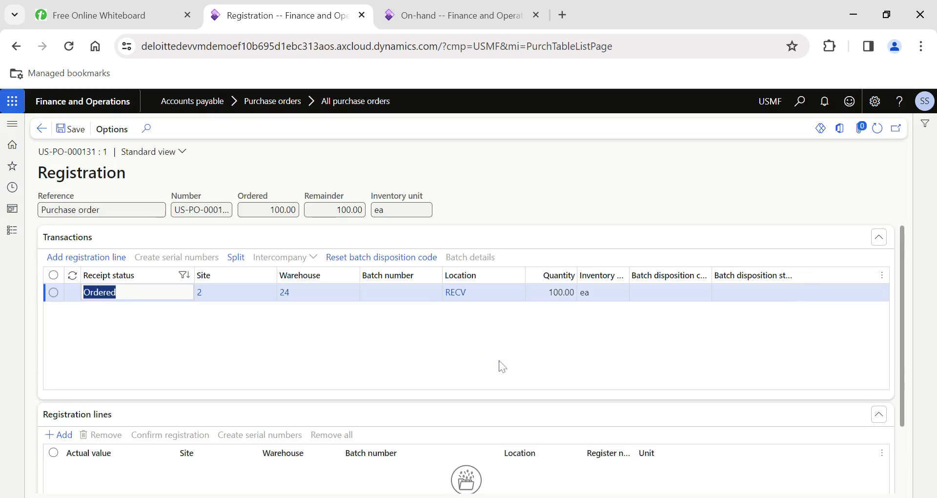
{"action": "left_click", "coordinate": [86, 256]}
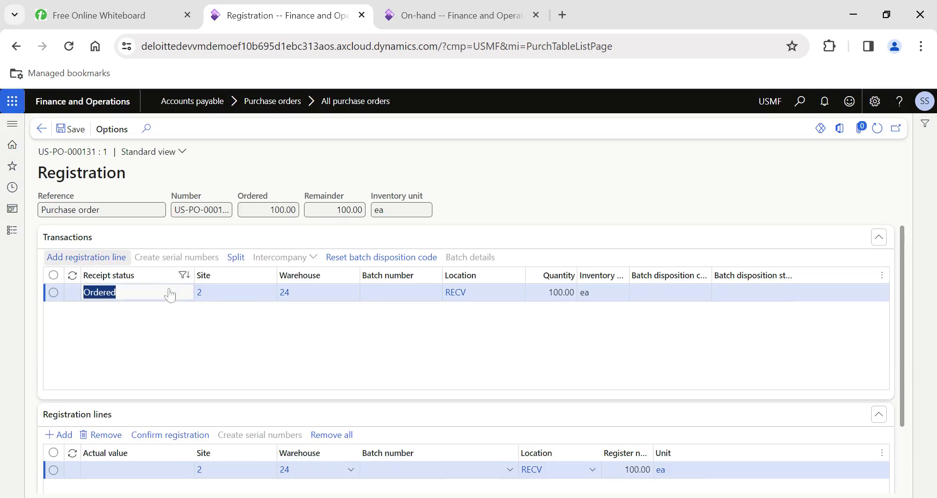
{"action": "scroll", "coordinate": [257, 341], "scroll_direction": "down", "scroll_amount": 2}
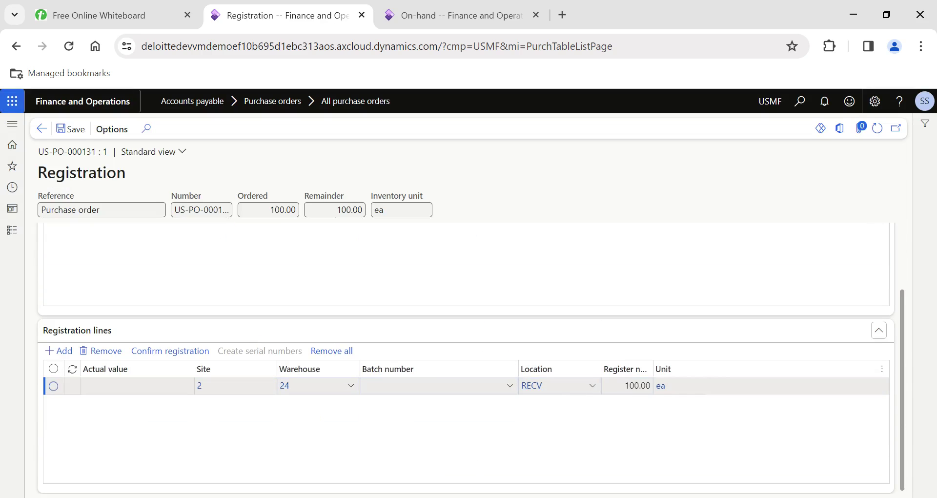
{"action": "left_click", "coordinate": [633, 385]}
{"action": "type", "text": "5"}
{"action": "key", "text": "Tab"}
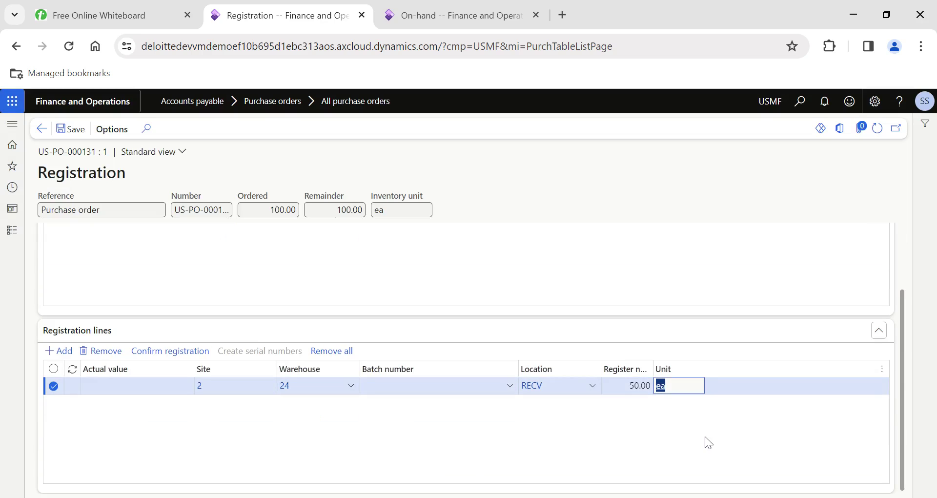
{"action": "left_click", "coordinate": [169, 350]}
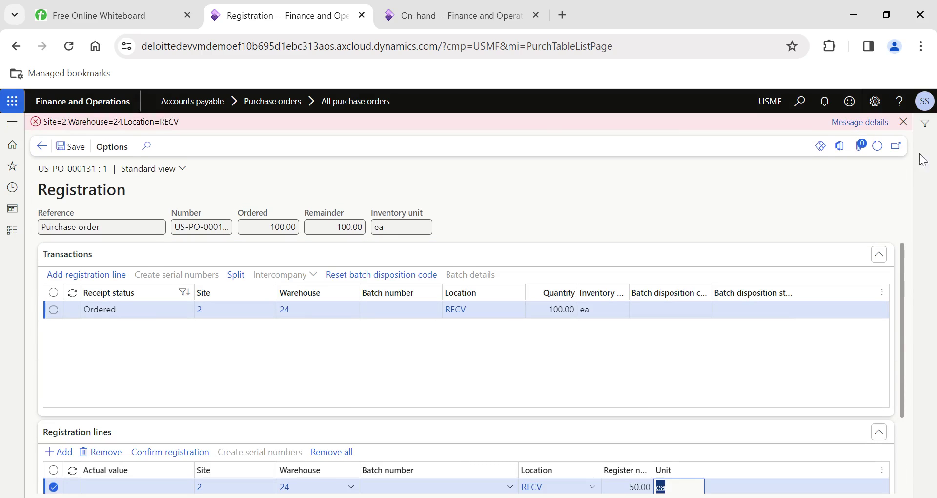
- Read the message details for the registration attempt, dismiss them and leave the registration page
{"action": "left_click", "coordinate": [859, 121]}
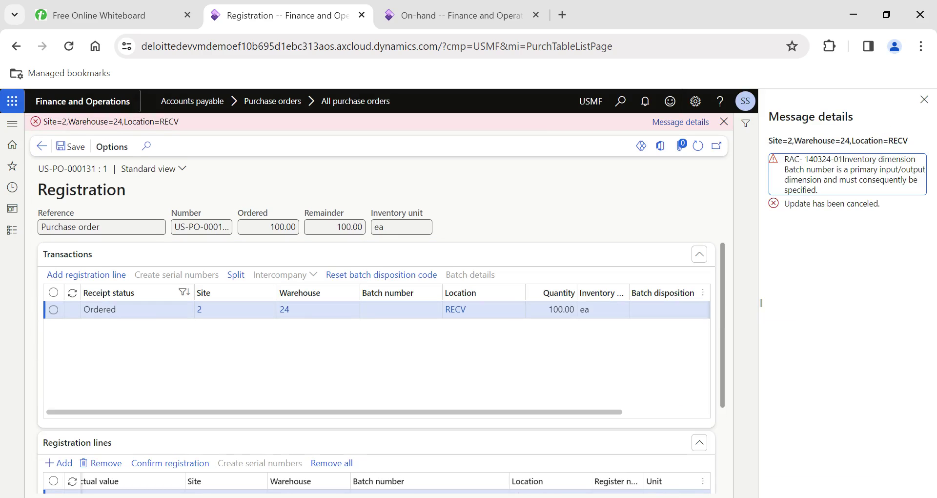
{"action": "left_click", "coordinate": [924, 100]}
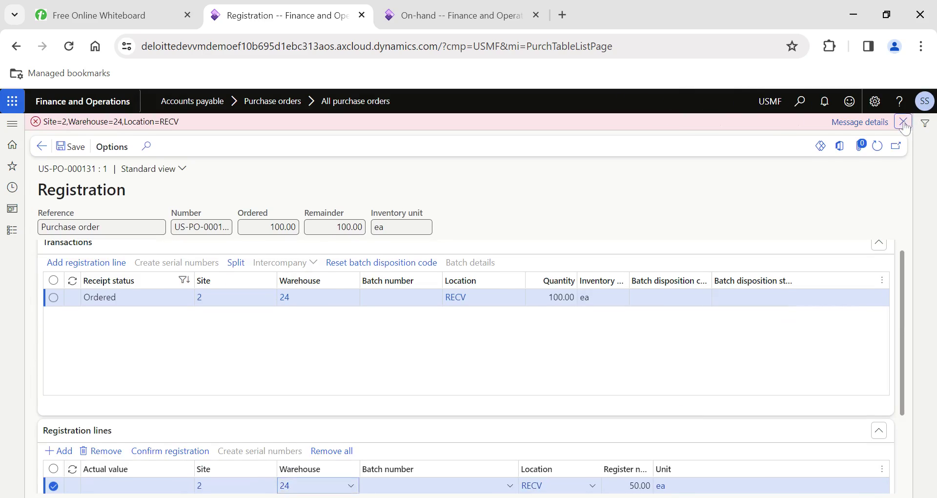
{"action": "scroll", "coordinate": [184, 355], "scroll_direction": "down", "scroll_amount": 2}
{"action": "scroll", "coordinate": [149, 361], "scroll_direction": "left", "scroll_amount": 5}
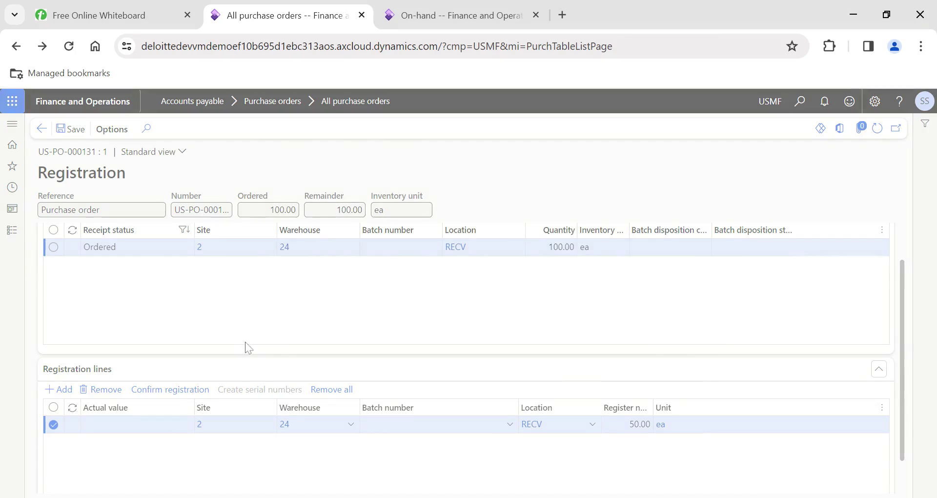
- Set the Batch number group to BatchAuto in the released product details of RAC- 140324-01, and return to the product receipt
{"action": "left_click", "coordinate": [599, 293]}
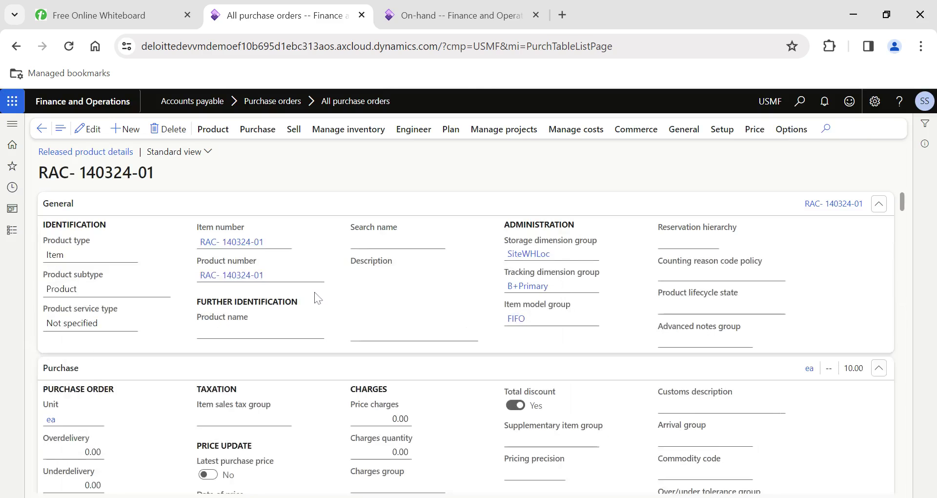
{"action": "scroll", "coordinate": [309, 382], "scroll_direction": "down", "scroll_amount": 5}
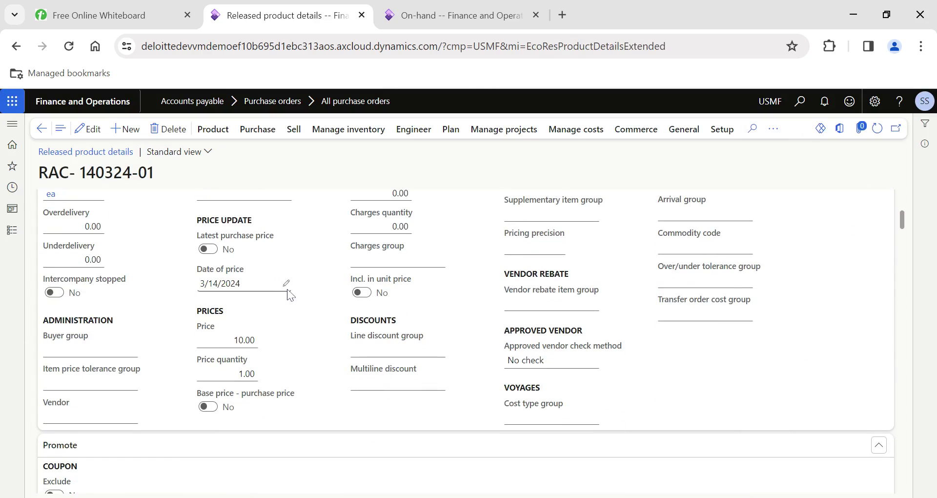
{"action": "scroll", "coordinate": [314, 347], "scroll_direction": "down", "scroll_amount": 10}
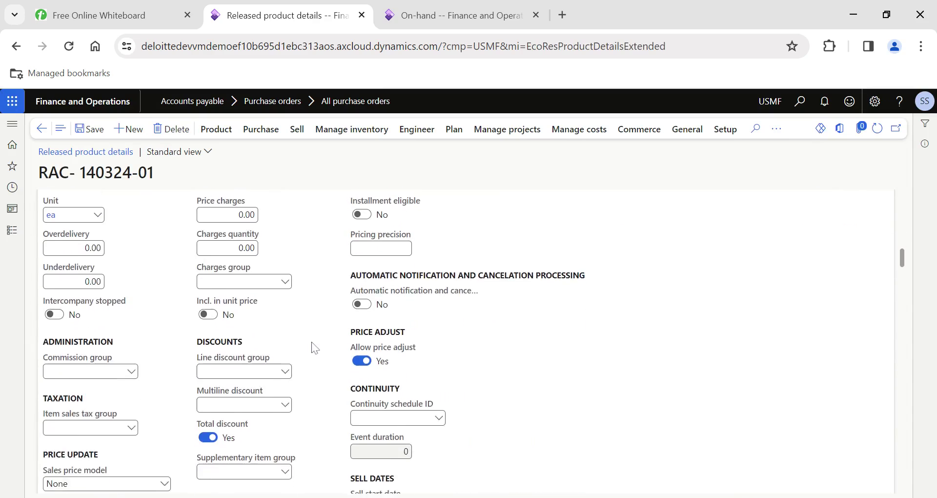
{"action": "scroll", "coordinate": [314, 348], "scroll_direction": "down", "scroll_amount": 10}
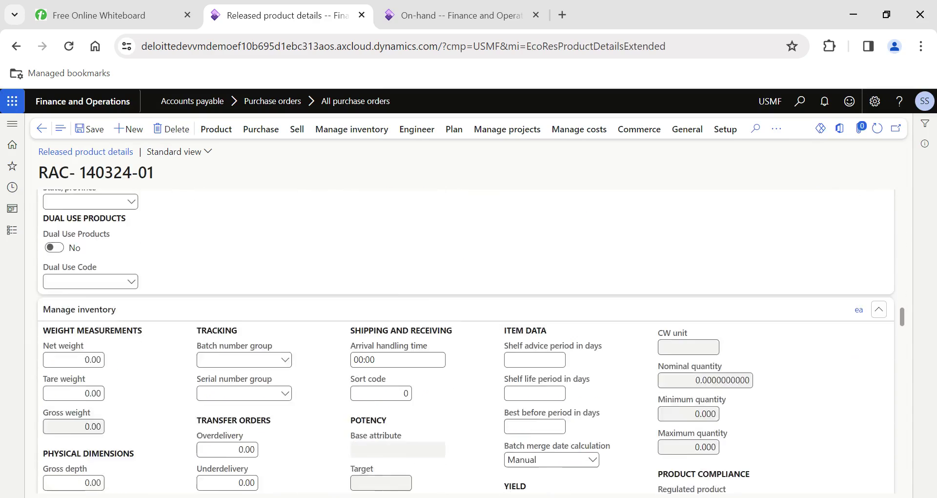
{"action": "left_click", "coordinate": [285, 261]}
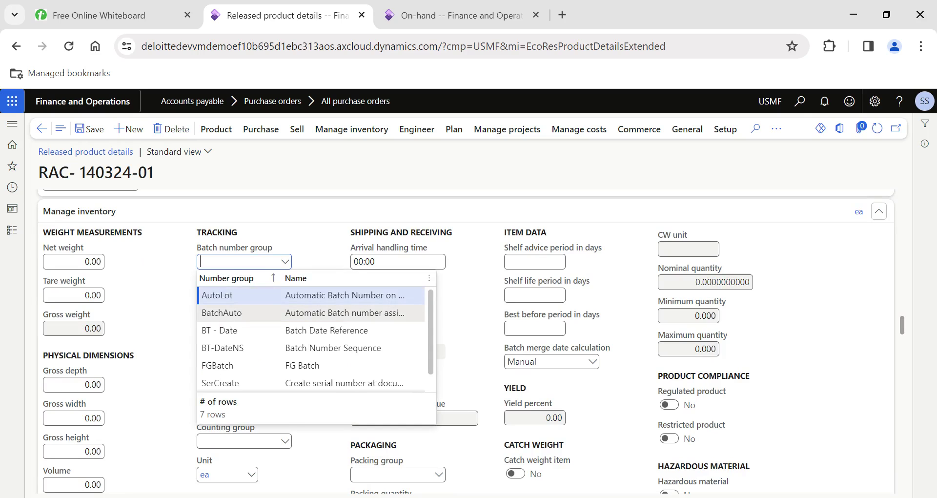
{"action": "left_click", "coordinate": [224, 310]}
{"action": "left_click", "coordinate": [83, 139]}
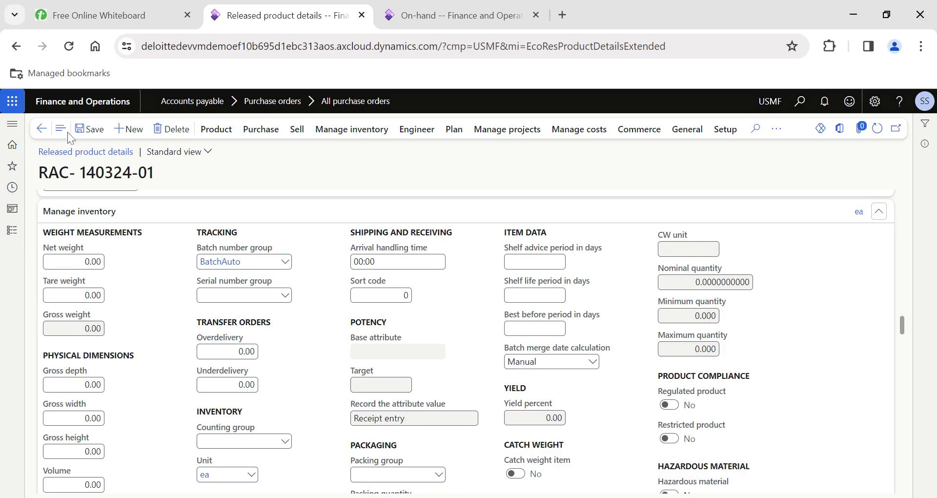
{"action": "left_click", "coordinate": [42, 129]}
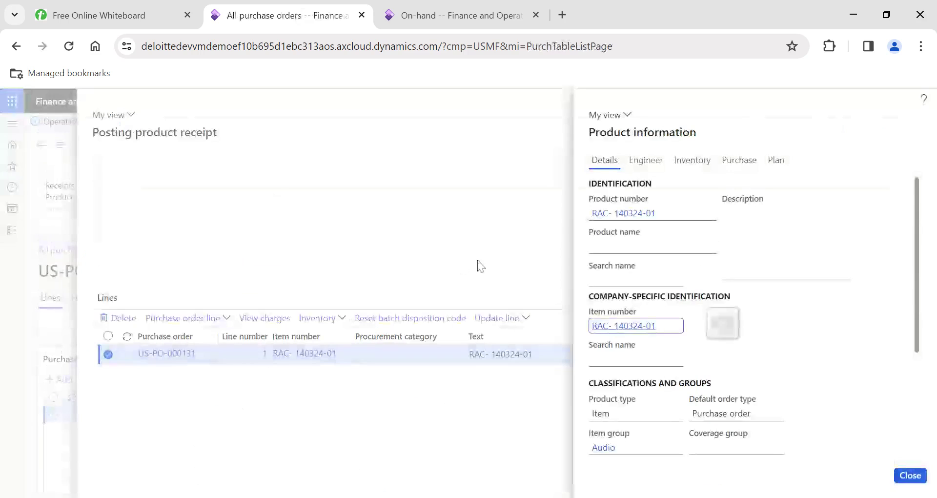
- Add a registration line for the receipt line, set its register quantity to 50, and confirm the registration
{"action": "left_click", "coordinate": [517, 320]}
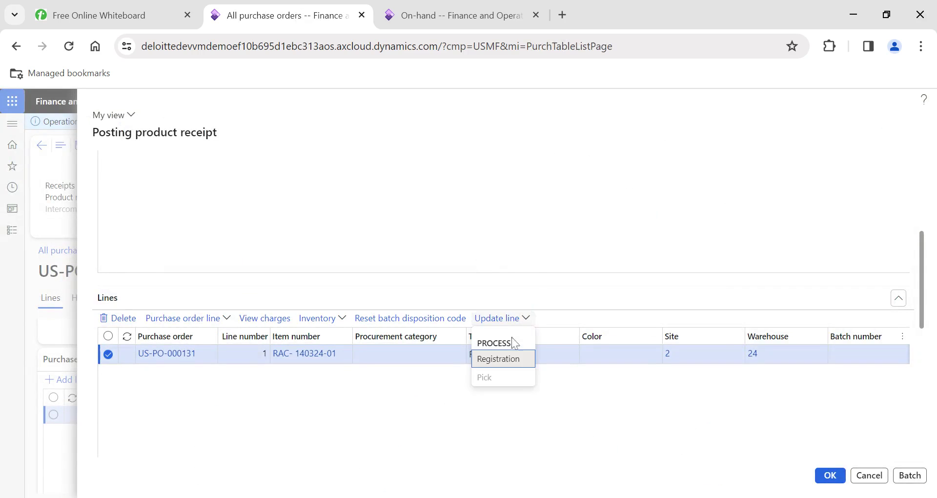
{"action": "left_click", "coordinate": [500, 358]}
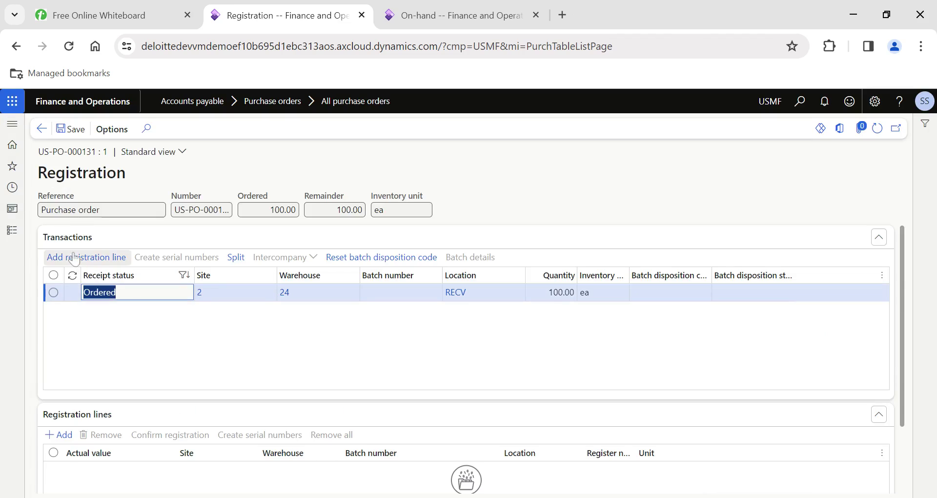
{"action": "left_click", "coordinate": [82, 250]}
{"action": "scroll", "coordinate": [270, 309], "scroll_direction": "down", "scroll_amount": 2}
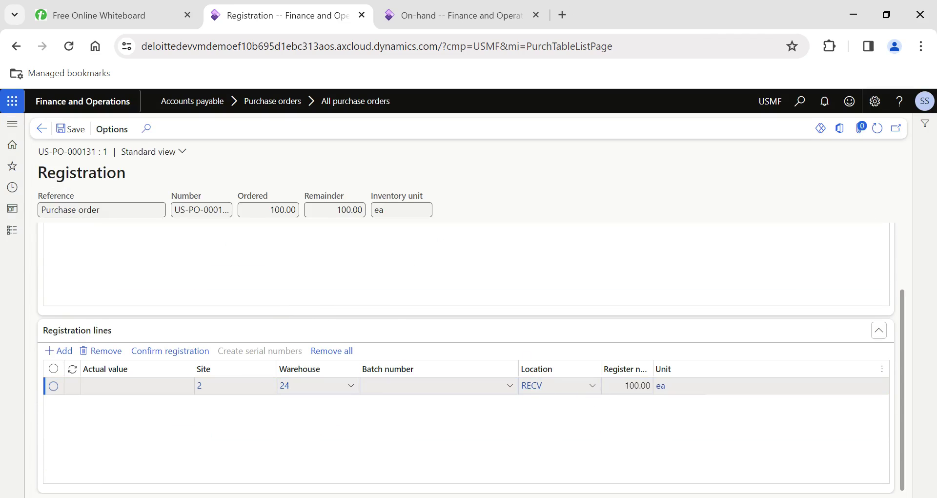
{"action": "left_click", "coordinate": [630, 386]}
{"action": "type", "text": "50"}
{"action": "key", "text": "Tab"}
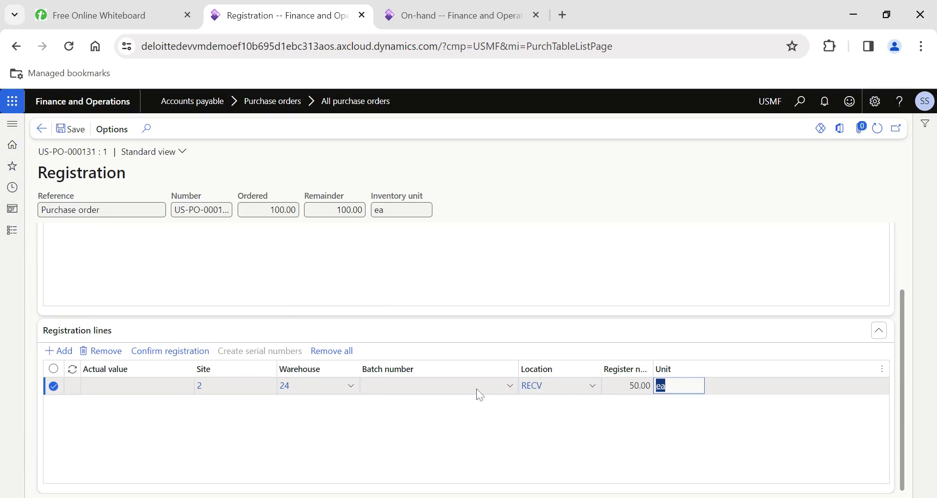
{"action": "left_click", "coordinate": [168, 351]}
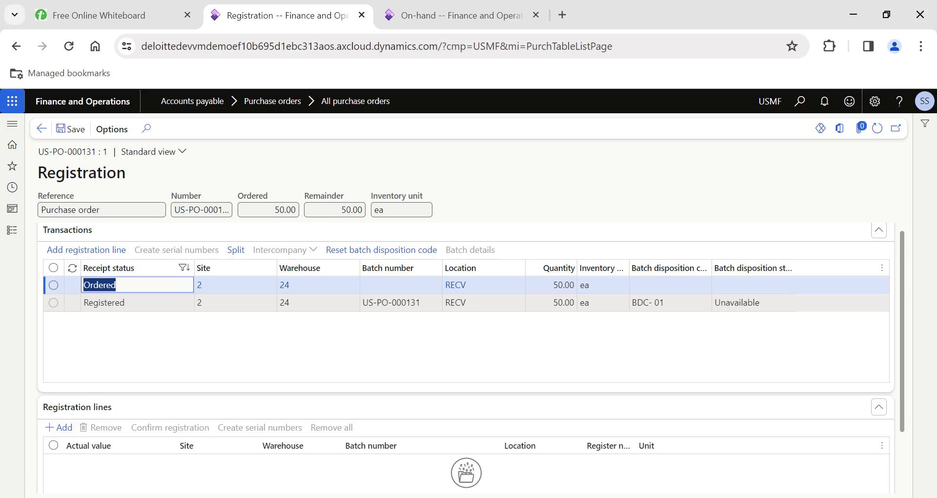
- Check the registered transaction's batch number, and return to the product receipt to review the line's quantity and unit price
{"action": "left_click_drag", "start_coordinate": [420, 302], "coordinate": [330, 327]}
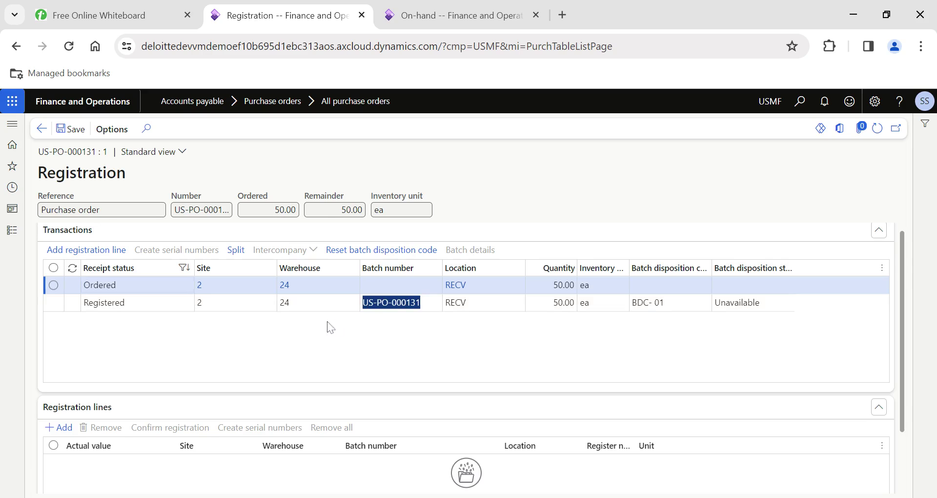
{"action": "left_click", "coordinate": [42, 128]}
{"action": "left_click", "coordinate": [161, 163]}
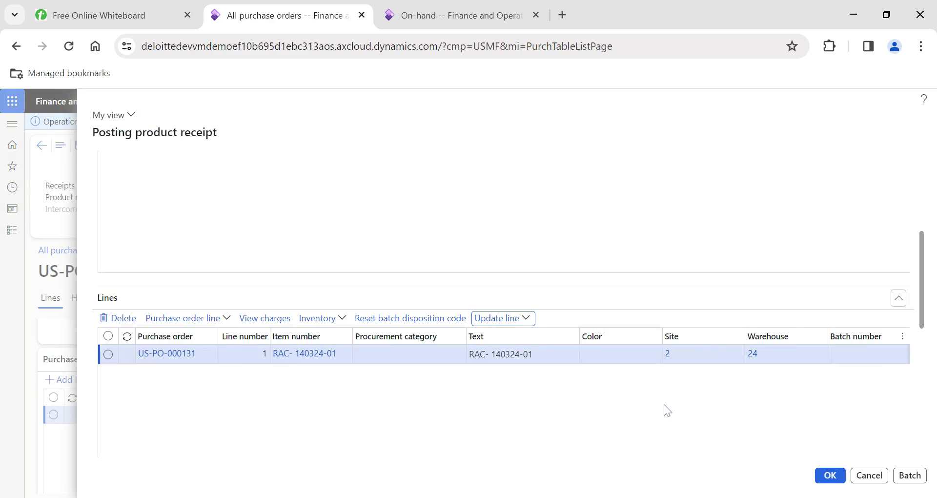
{"action": "scroll", "coordinate": [665, 408], "scroll_direction": "right", "scroll_amount": 10}
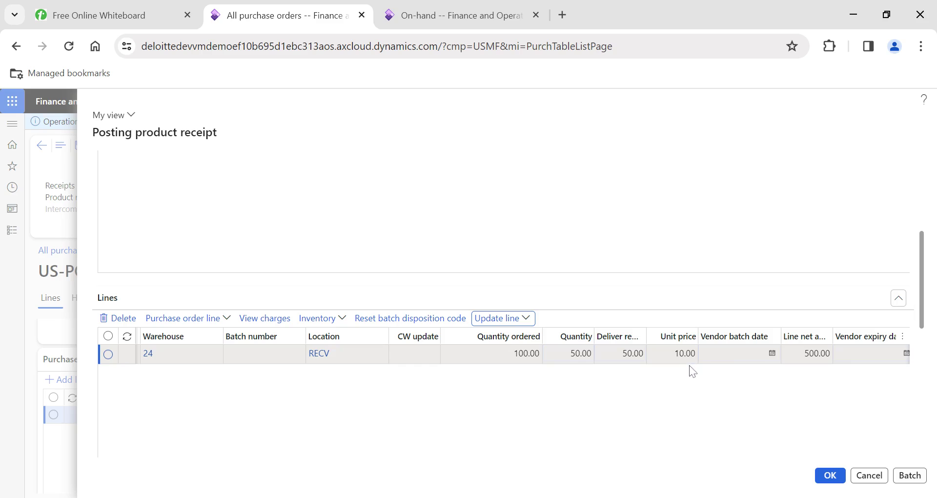
- Review the product receipt's overview and line, and post the product receipt for the purchase order
{"action": "scroll", "coordinate": [666, 402], "scroll_direction": "up", "scroll_amount": 5}
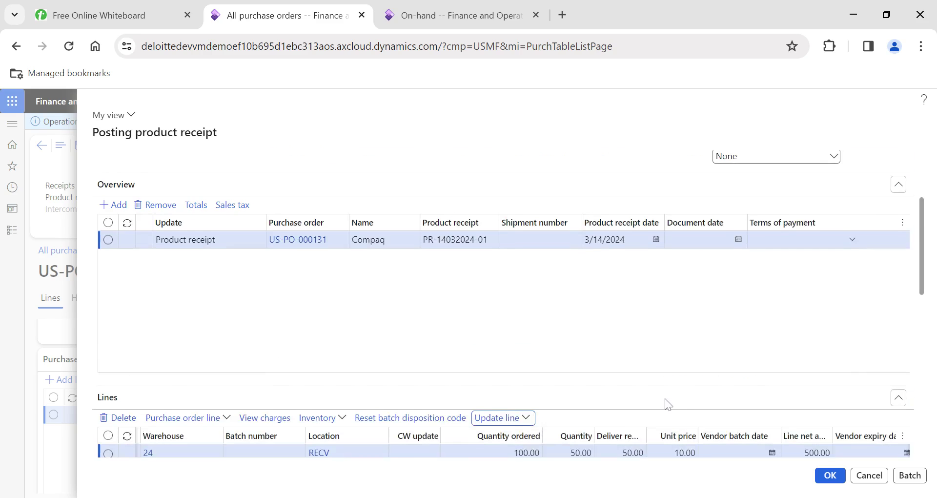
{"action": "scroll", "coordinate": [791, 450], "scroll_direction": "down", "scroll_amount": 8}
{"action": "left_click", "coordinate": [829, 475]}
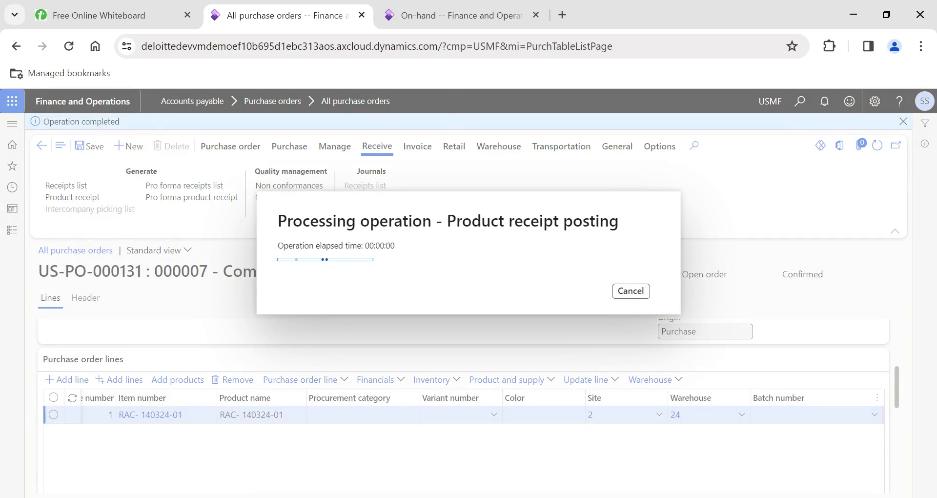
- Check the on-hand cost and quantity fields of RAC- 140324-01, and consult the physical receipts list on the whiteboard
{"action": "left_click", "coordinate": [432, 13]}
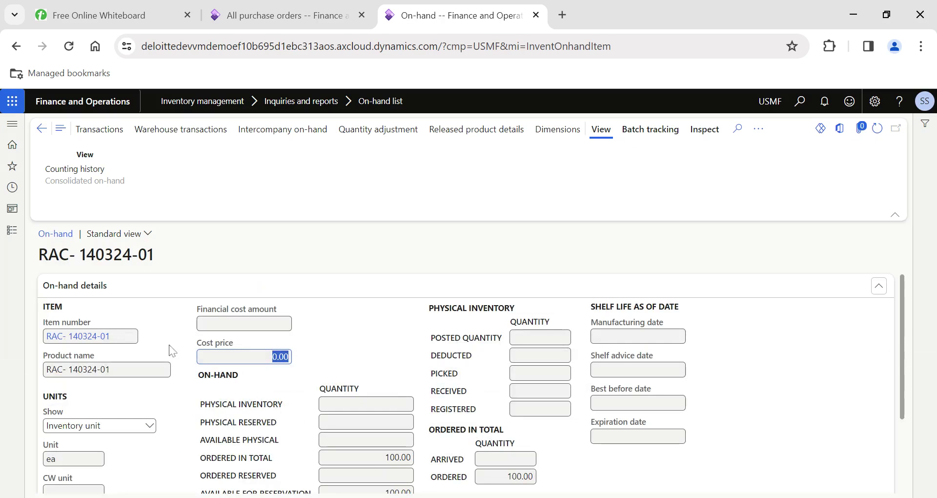
{"action": "scroll", "coordinate": [149, 416], "scroll_direction": "down", "scroll_amount": 2}
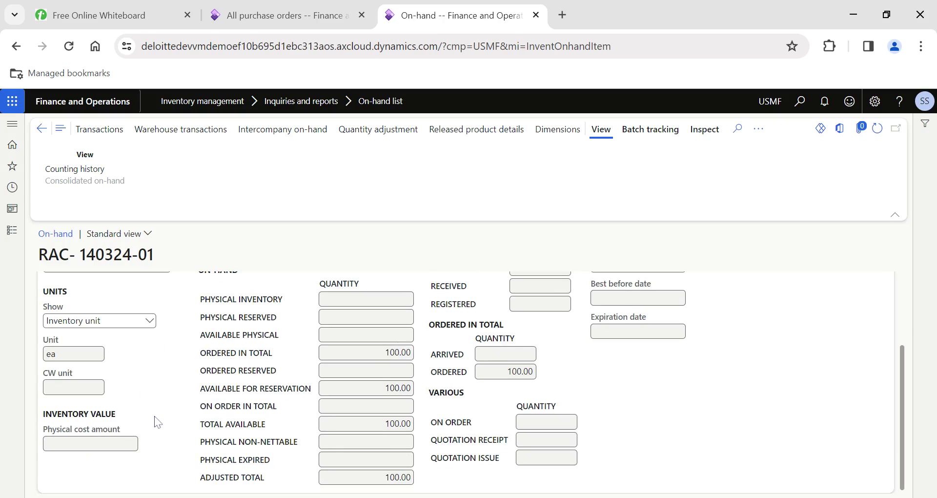
{"action": "left_click", "coordinate": [100, 13]}
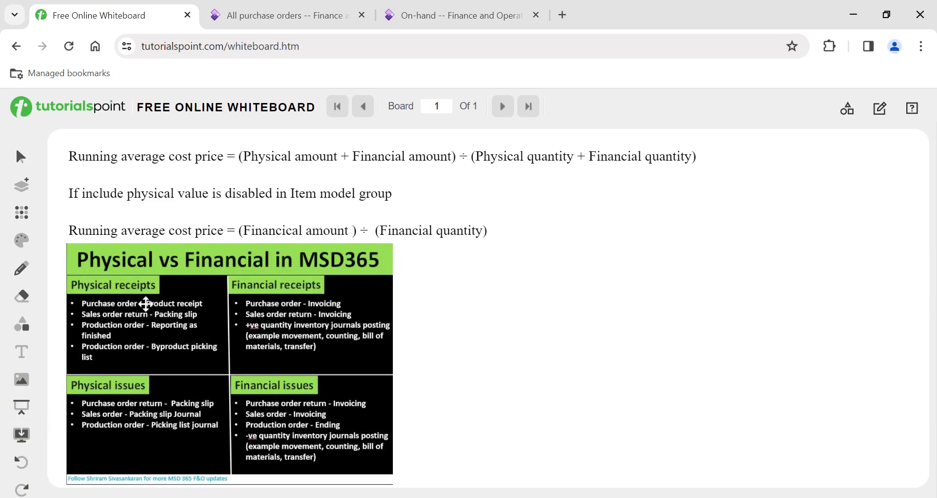
{"action": "left_click", "coordinate": [397, 16]}
- View the purchase order's product receipt journal, and return to the purchase order
{"action": "left_click", "coordinate": [307, 15]}
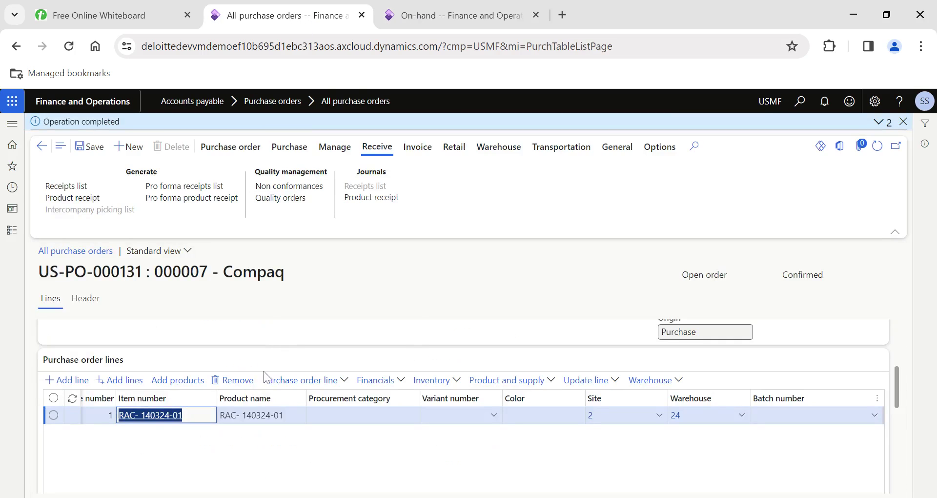
{"action": "left_click", "coordinate": [358, 208]}
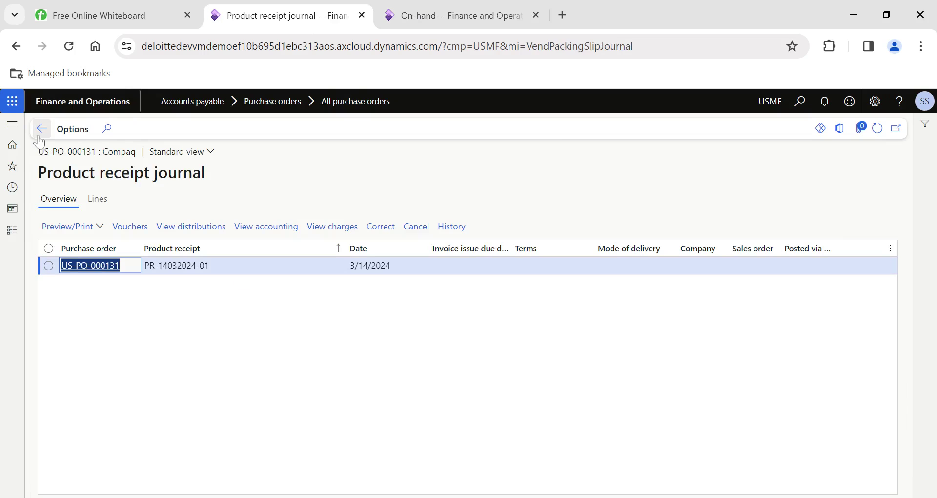
{"action": "left_click", "coordinate": [39, 136]}
- Refresh the on-hand details of RAC- 140324-01 and examine its physical cost amount, cost price and received quantity
{"action": "left_click", "coordinate": [410, 17]}
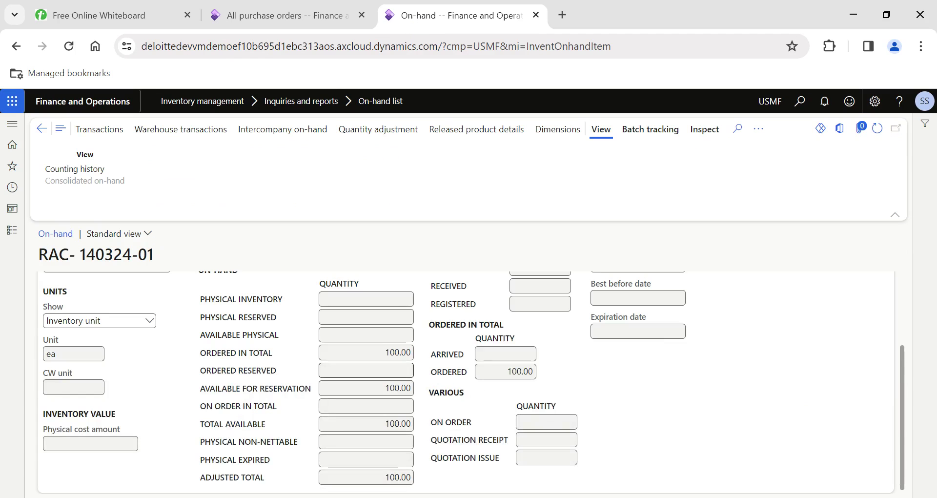
{"action": "left_click", "coordinate": [877, 129]}
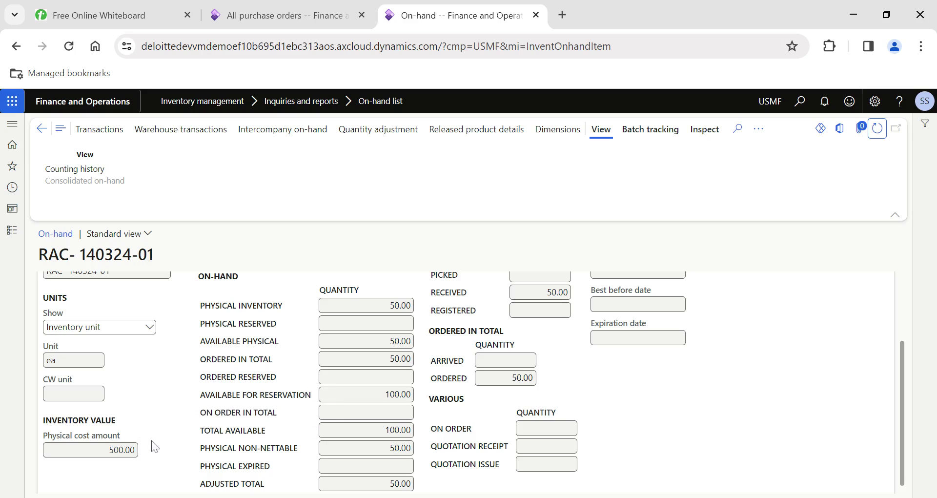
{"action": "scroll", "coordinate": [190, 429], "scroll_direction": "up", "scroll_amount": 2}
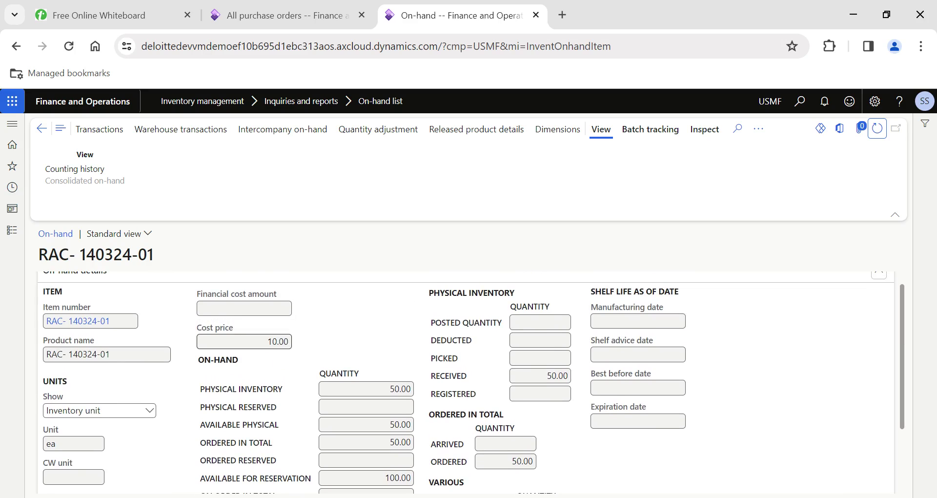
{"action": "scroll", "coordinate": [291, 367], "scroll_direction": "down", "scroll_amount": 2}
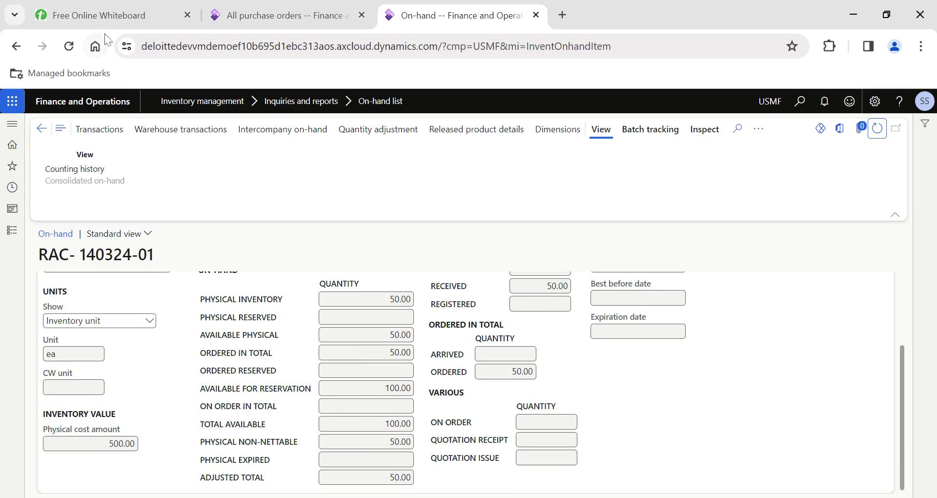
- Compare the running average formula on the whiteboard with the item's on-hand cost price and physical quantity
{"action": "left_click", "coordinate": [100, 15]}
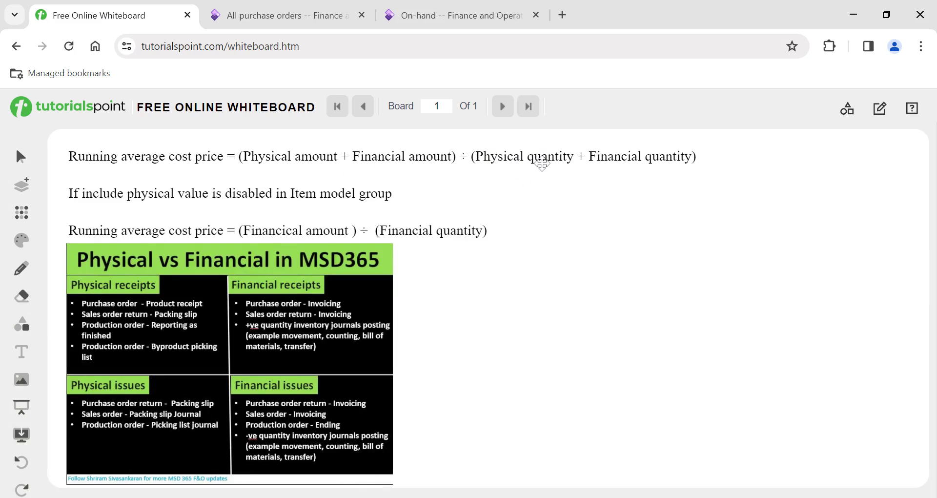
{"action": "left_click", "coordinate": [283, 24]}
{"action": "left_click", "coordinate": [454, 15]}
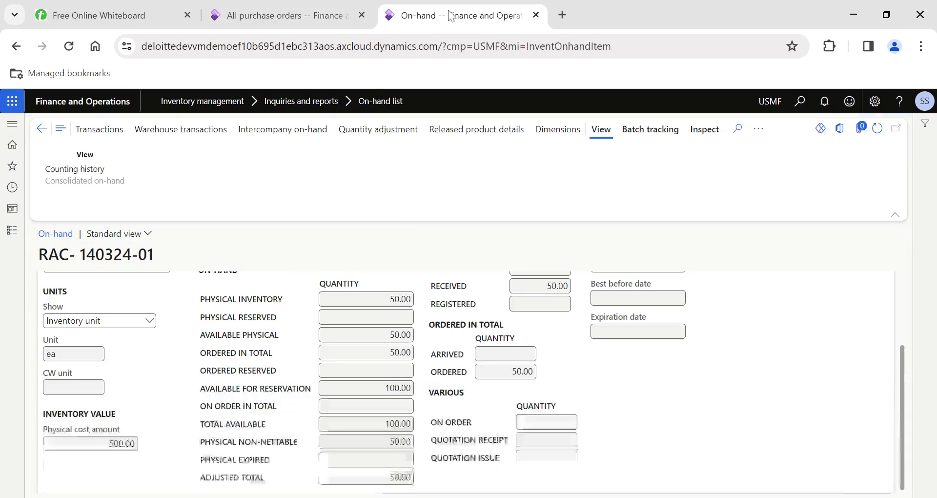
{"action": "scroll", "coordinate": [300, 371], "scroll_direction": "up", "scroll_amount": 2}
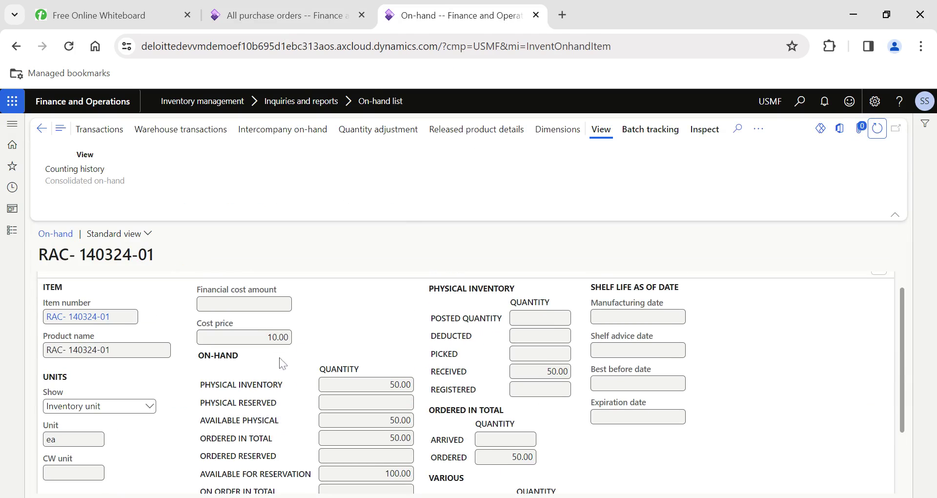
- Generate a vendor invoice from the purchase order, consult the cost price formula on the whiteboard, and return to the invoice
{"action": "left_click", "coordinate": [274, 19]}
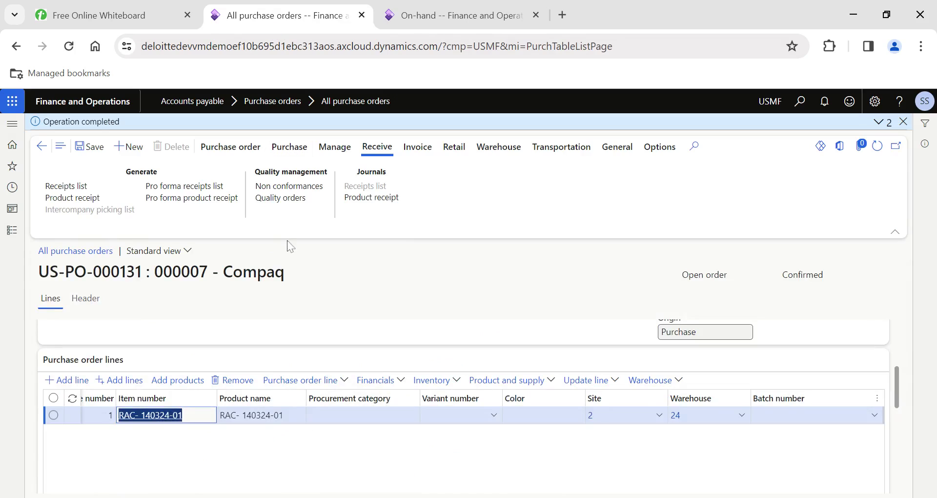
{"action": "left_click", "coordinate": [417, 147]}
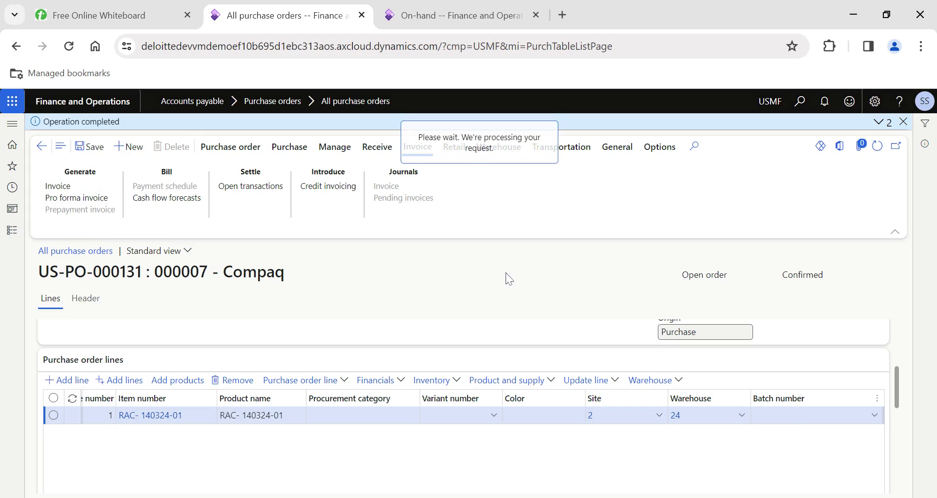
{"action": "left_click", "coordinate": [122, 16]}
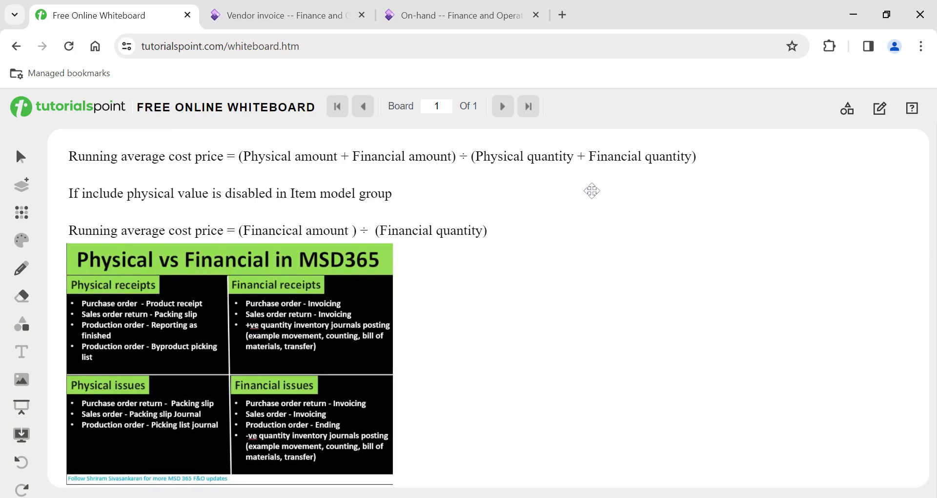
{"action": "left_click", "coordinate": [317, 22]}
- Enter IN140324-01 as the invoice number and set the invoice date to March 14, 2024
{"action": "scroll", "coordinate": [236, 398], "scroll_direction": "down", "scroll_amount": 2}
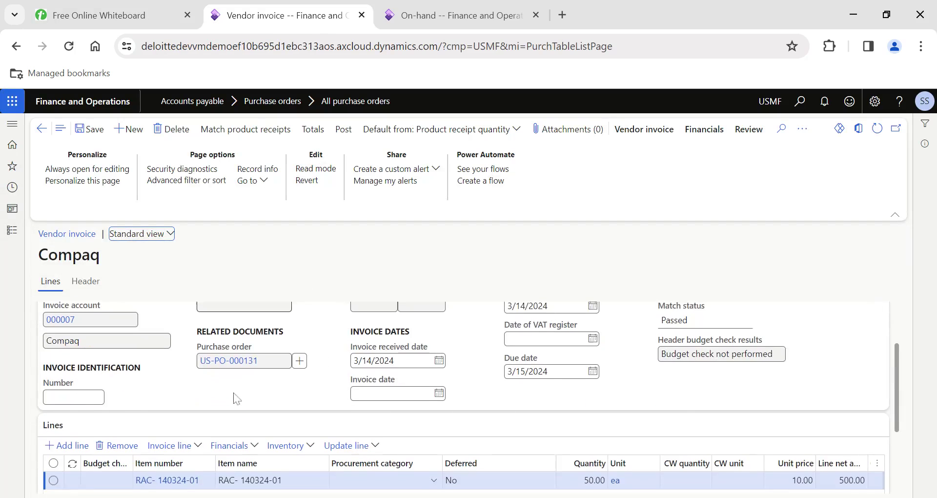
{"action": "left_click", "coordinate": [73, 392]}
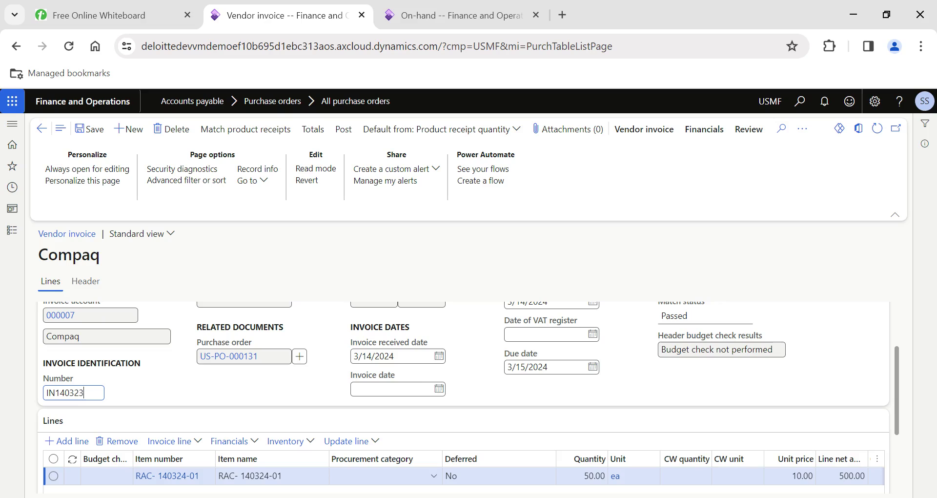
{"action": "key", "text": "Tab"}
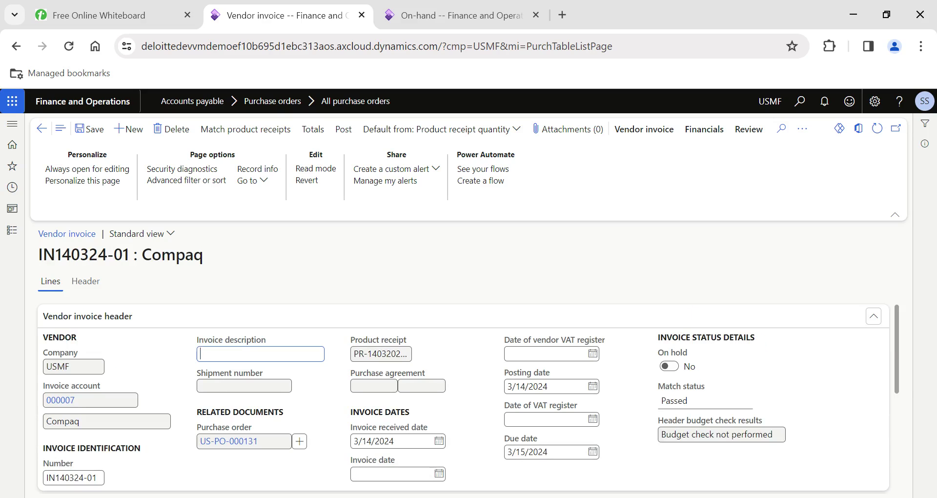
{"action": "scroll", "coordinate": [442, 404], "scroll_direction": "down", "scroll_amount": 2}
{"action": "left_click", "coordinate": [440, 403]}
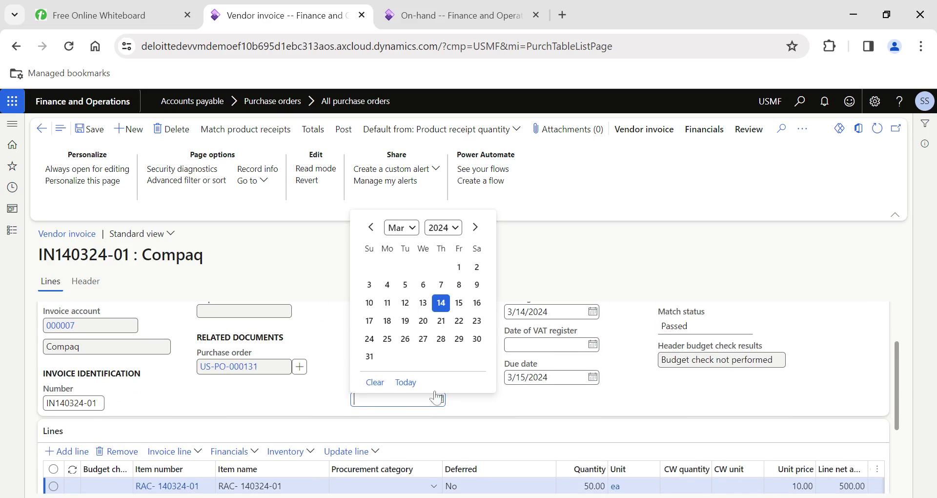
{"action": "left_click", "coordinate": [440, 303]}
- Set the invoice line's unit price to 9 for RAC- 140324-01, and post the vendor invoice
{"action": "scroll", "coordinate": [483, 382], "scroll_direction": "down", "scroll_amount": 3}
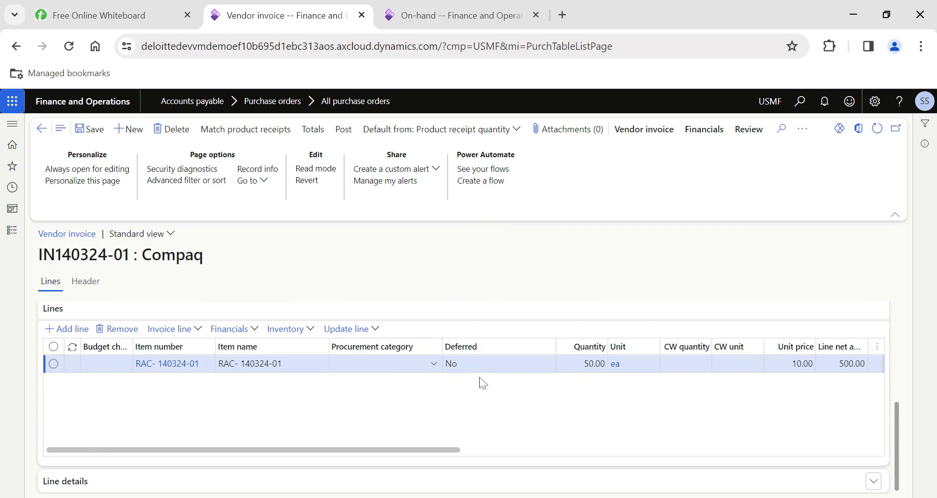
{"action": "scroll", "coordinate": [610, 408], "scroll_direction": "right", "scroll_amount": 5}
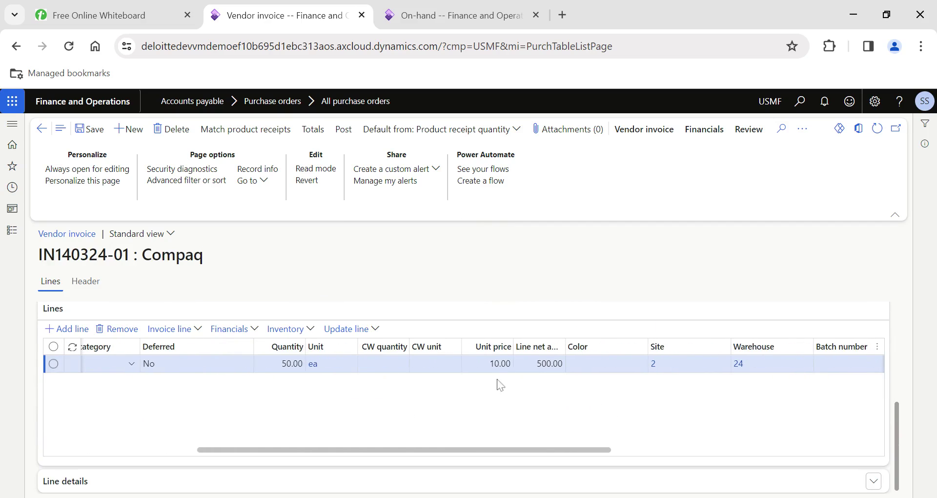
{"action": "left_click", "coordinate": [508, 366]}
{"action": "double_click", "coordinate": [503, 363]}
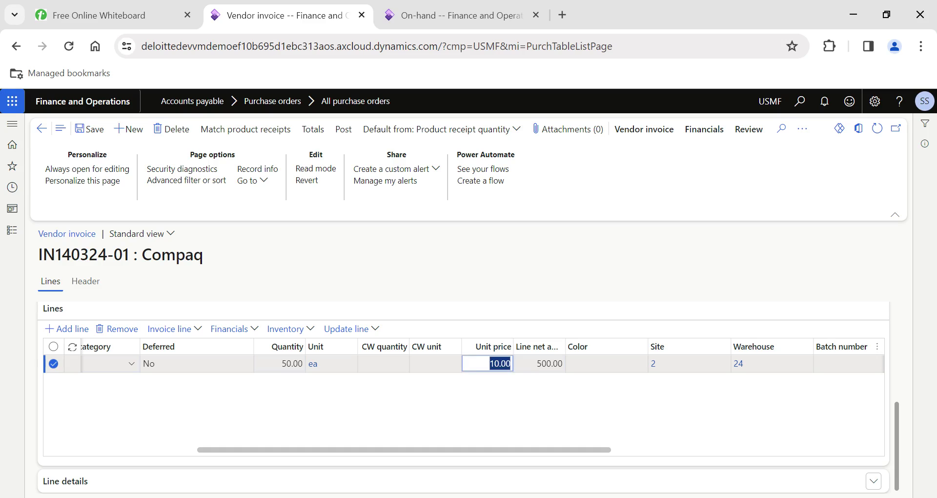
{"action": "type", "text": "9"}
{"action": "key", "text": "Tab"}
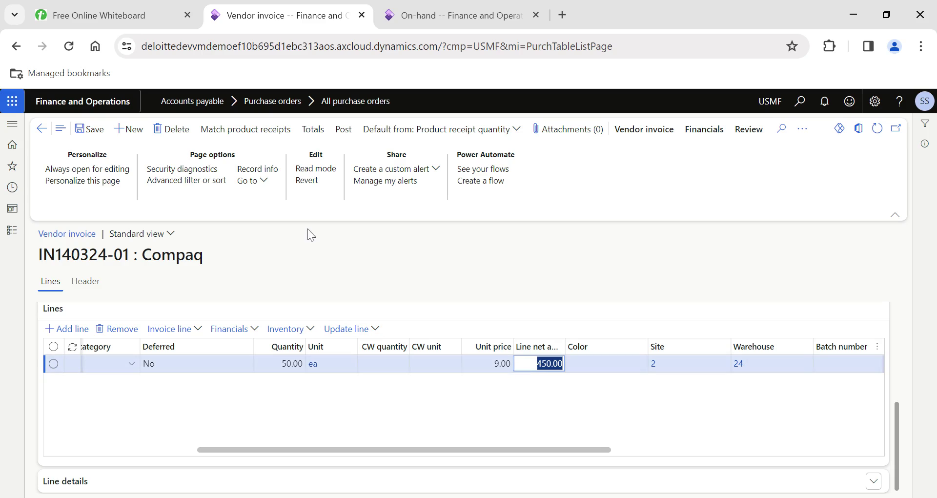
{"action": "left_click", "coordinate": [340, 129]}
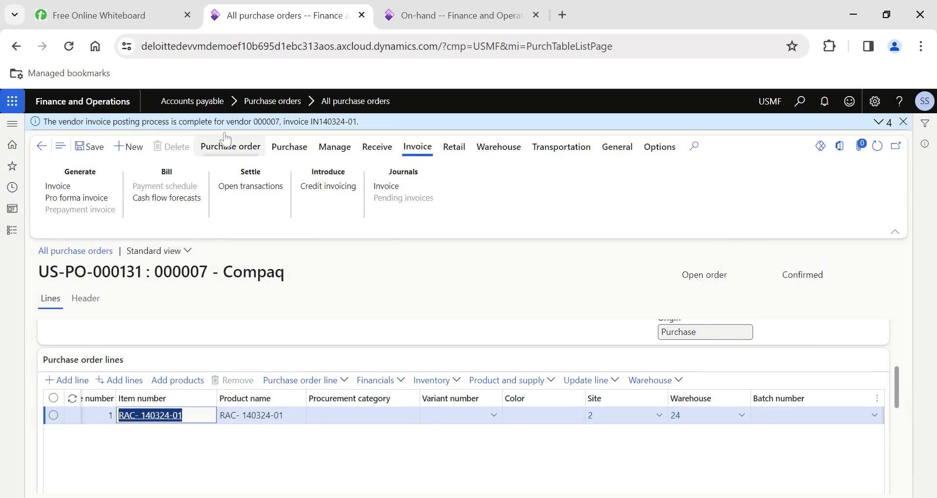
- Refresh the on-hand details of RAC- 140324-01, examine its financial and physical cost amounts, cost price and posted quantity, and compare them with the whiteboard formula
{"action": "left_click", "coordinate": [442, 17]}
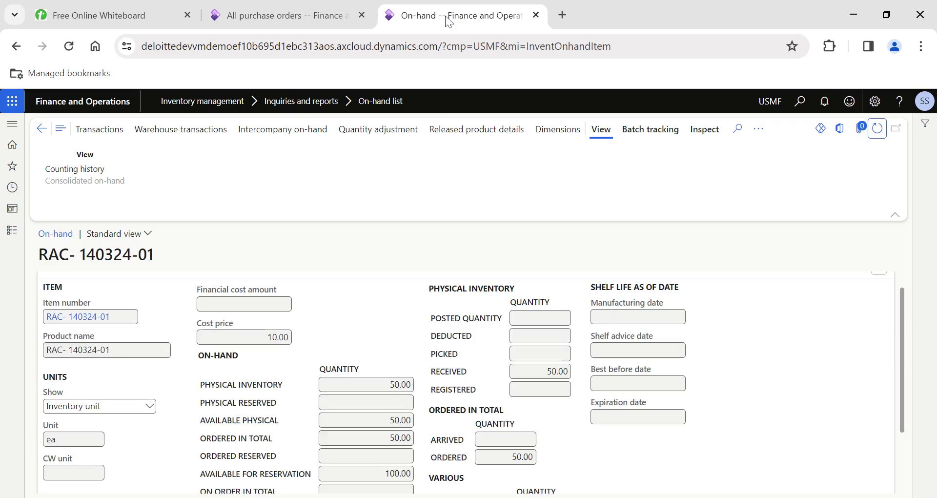
{"action": "left_click", "coordinate": [877, 134]}
{"action": "left_click", "coordinate": [877, 128]}
{"action": "scroll", "coordinate": [317, 351], "scroll_direction": "down", "scroll_amount": 2}
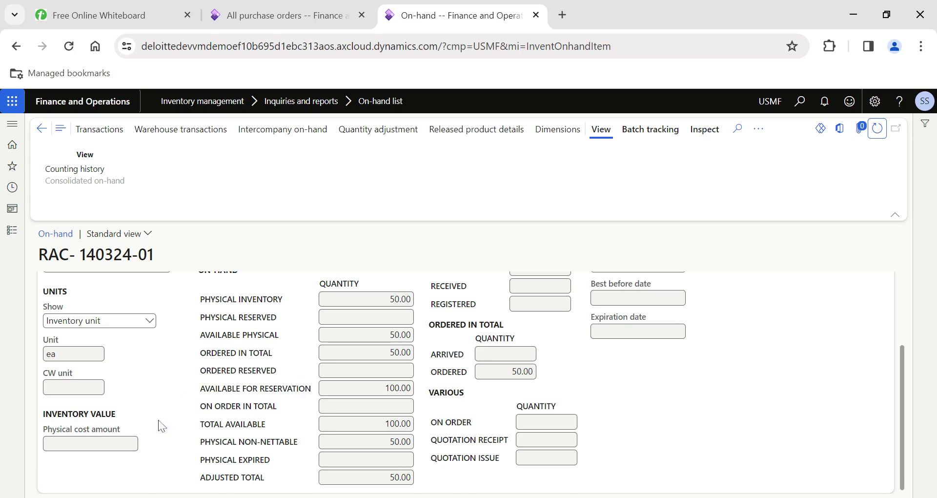
{"action": "scroll", "coordinate": [161, 425], "scroll_direction": "up", "scroll_amount": 2}
{"action": "scroll", "coordinate": [197, 390], "scroll_direction": "down", "scroll_amount": 2}
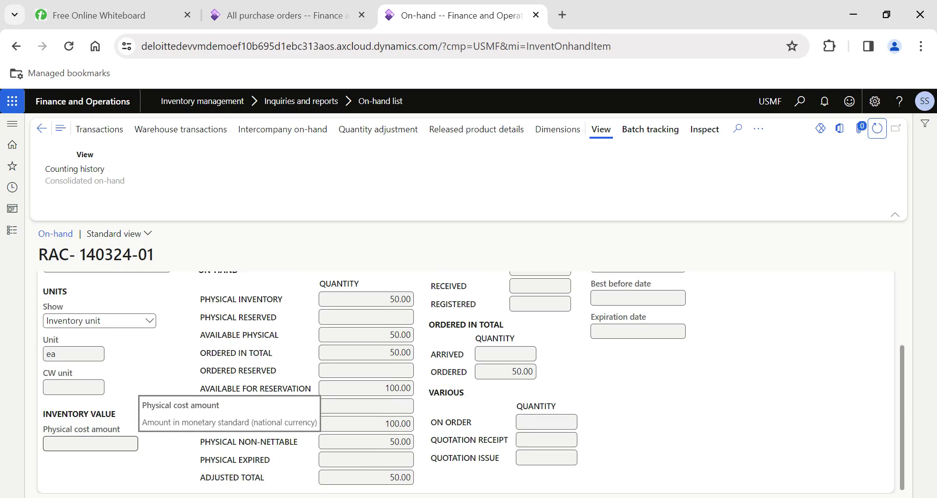
{"action": "scroll", "coordinate": [166, 369], "scroll_direction": "up", "scroll_amount": 2}
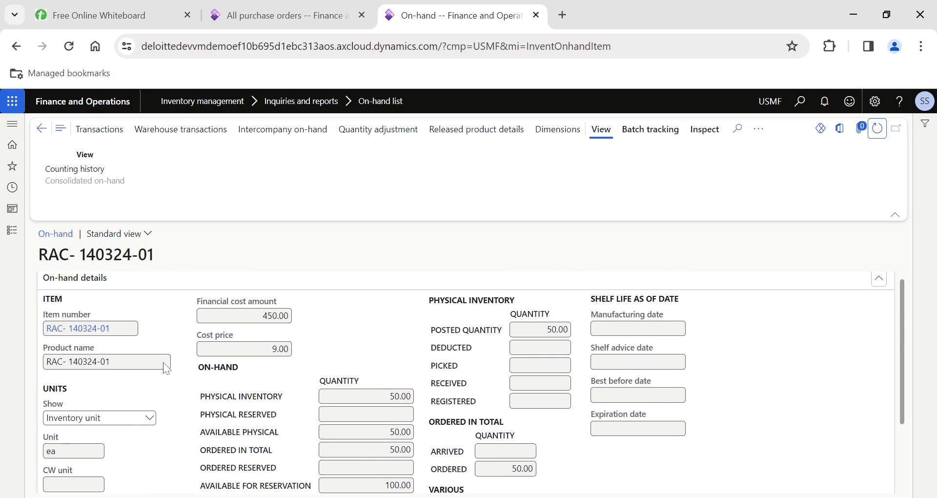
{"action": "scroll", "coordinate": [177, 398], "scroll_direction": "down", "scroll_amount": 2}
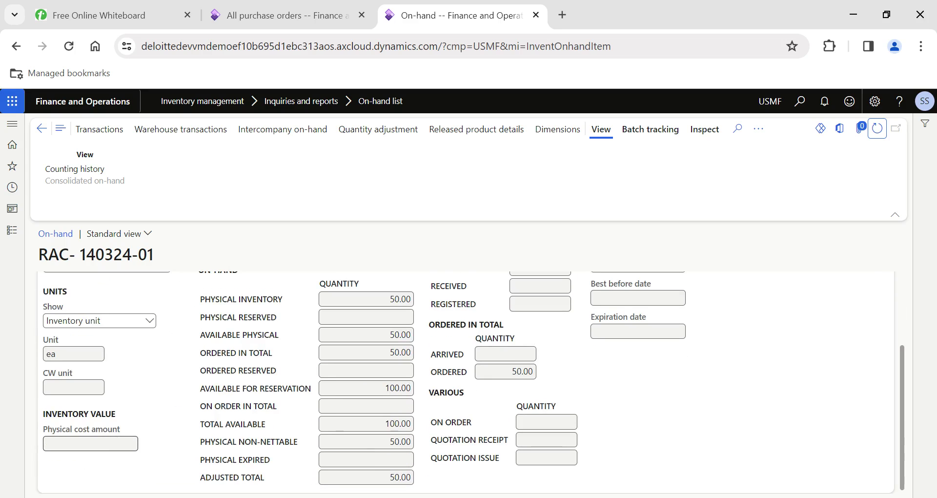
{"action": "scroll", "coordinate": [177, 399], "scroll_direction": "up", "scroll_amount": 2}
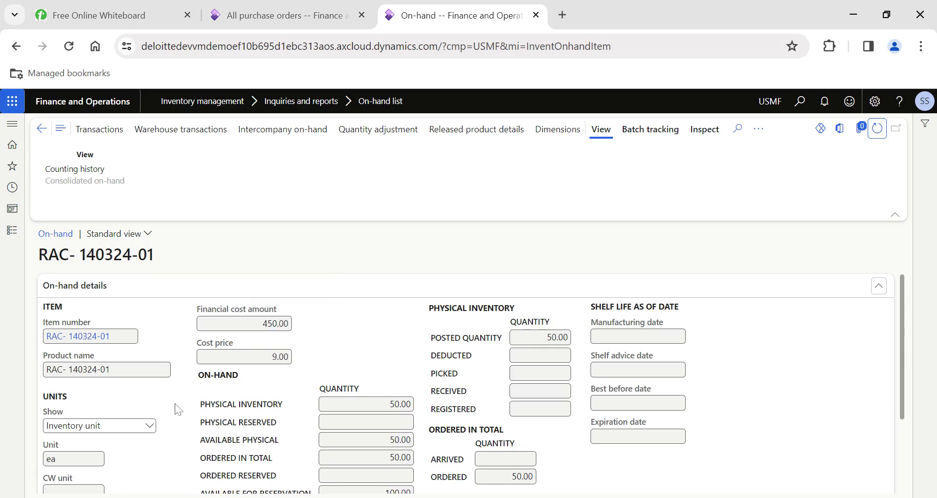
{"action": "scroll", "coordinate": [182, 444], "scroll_direction": "down", "scroll_amount": 2}
{"action": "scroll", "coordinate": [469, 381], "scroll_direction": "up", "scroll_amount": 2}
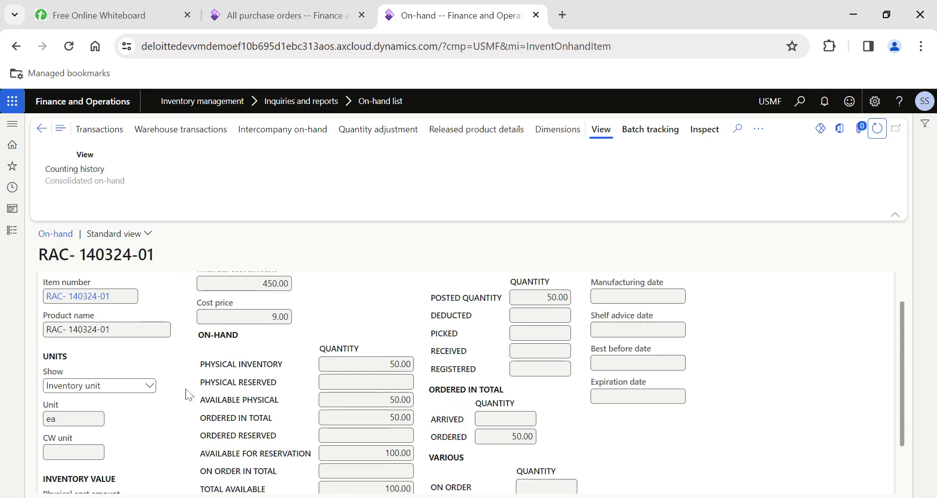
{"action": "left_click", "coordinate": [118, 5]}
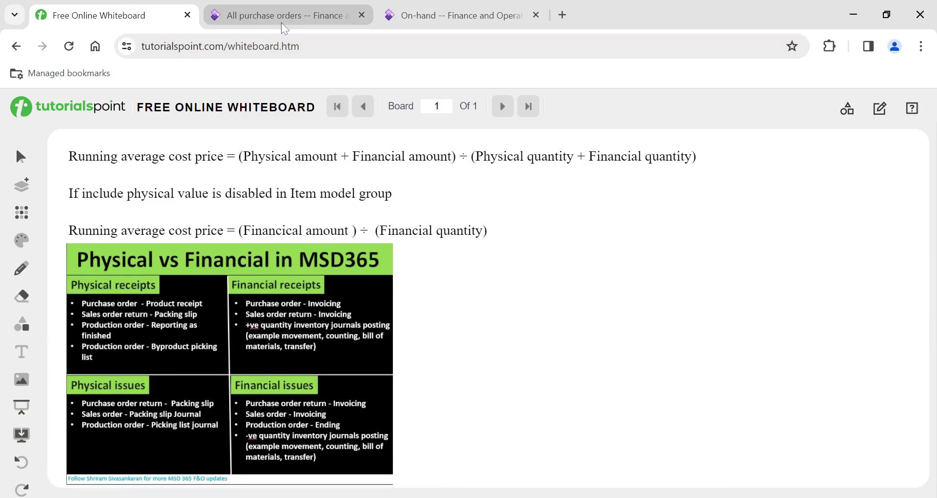
{"action": "left_click", "coordinate": [413, 20]}
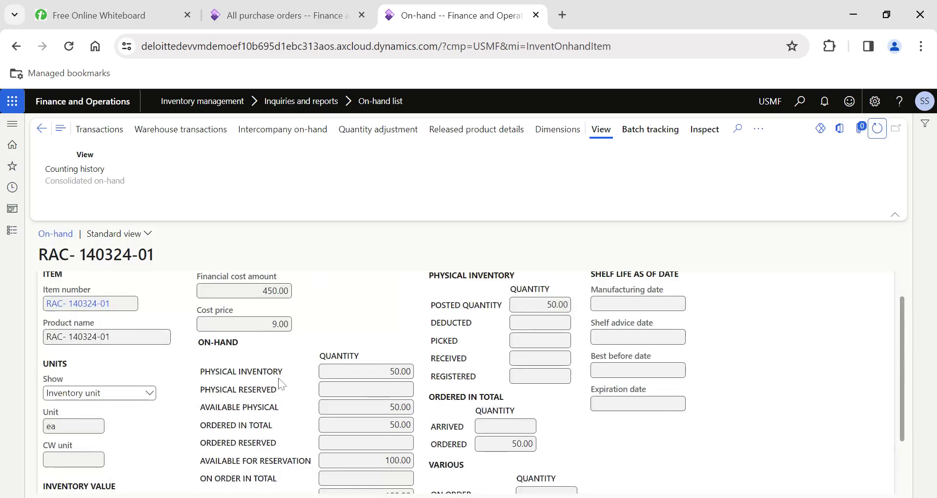
- Examine the on-hand cost price and quantities of RAC- 140324-01, comparing them with the whiteboard formula and the purchase order
{"action": "scroll", "coordinate": [282, 384], "scroll_direction": "down", "scroll_amount": 1}
{"action": "scroll", "coordinate": [282, 384], "scroll_direction": "down", "scroll_amount": 1}
{"action": "scroll", "coordinate": [282, 384], "scroll_direction": "up", "scroll_amount": 1}
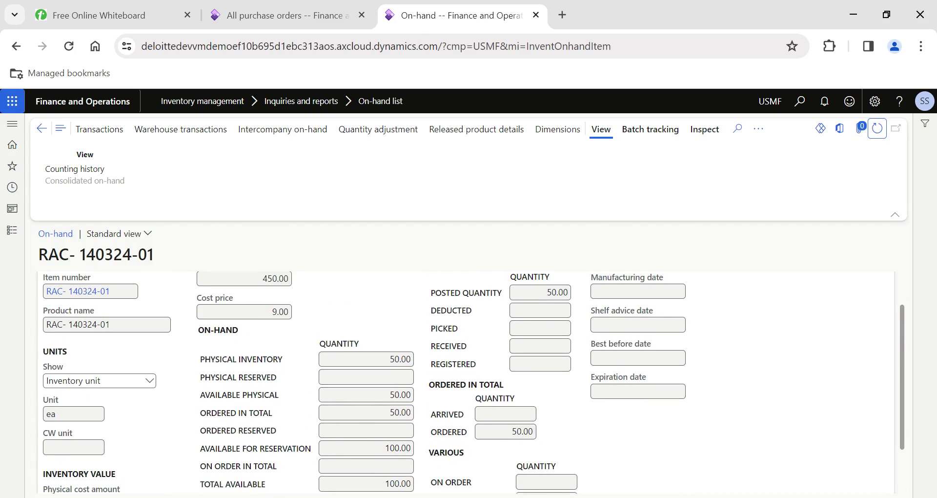
{"action": "left_click", "coordinate": [90, 15]}
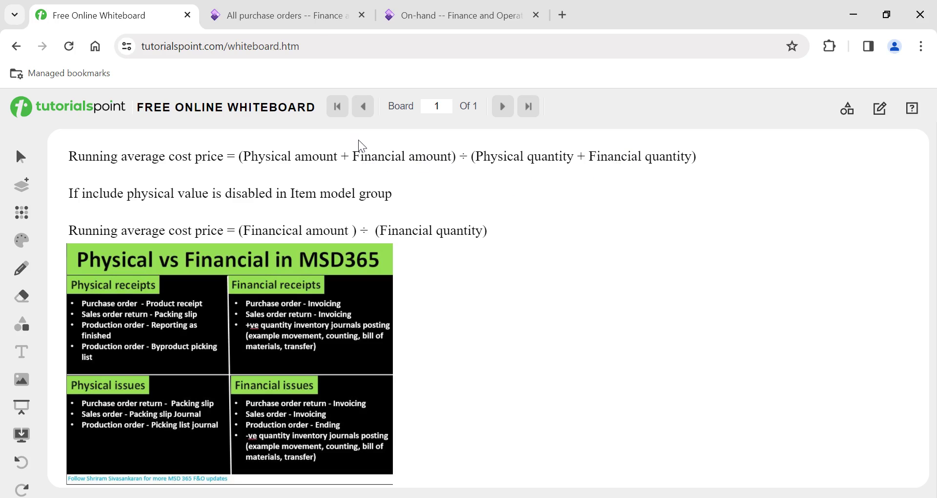
{"action": "left_click", "coordinate": [299, 22]}
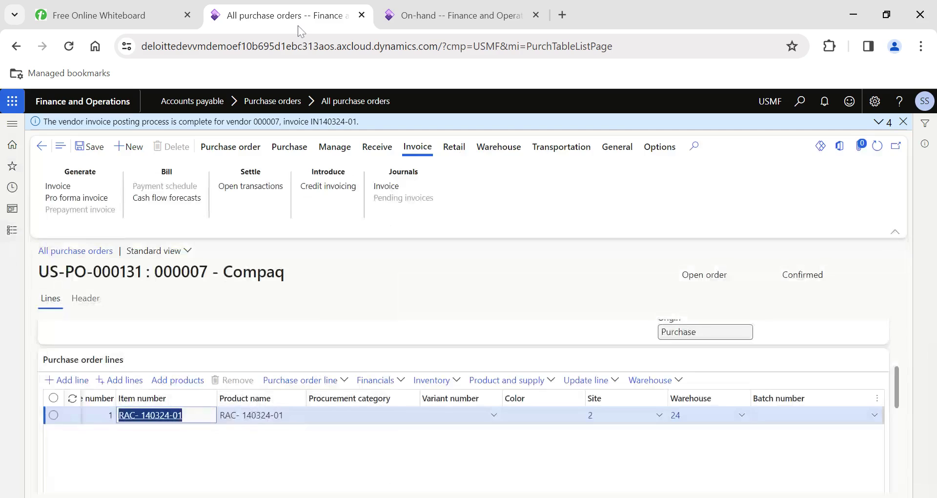
{"action": "left_click", "coordinate": [429, 7]}
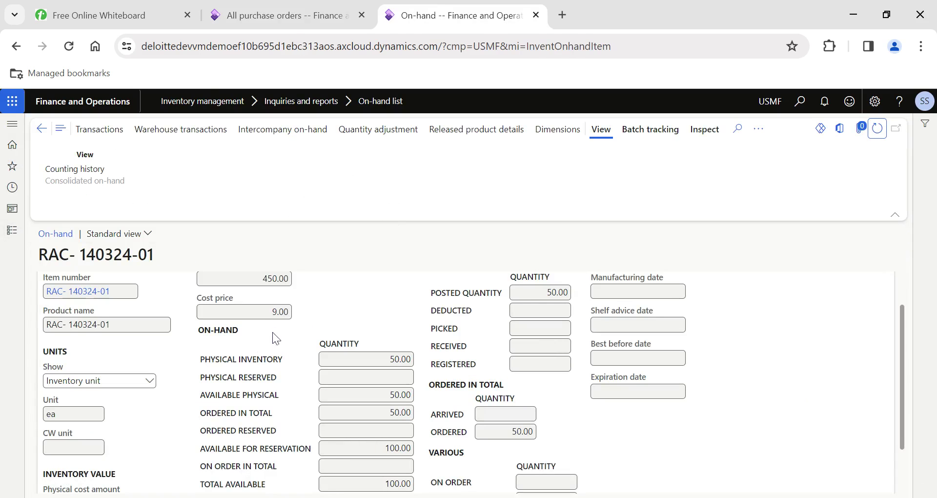
{"action": "scroll", "coordinate": [272, 332], "scroll_direction": "up", "scroll_amount": 1}
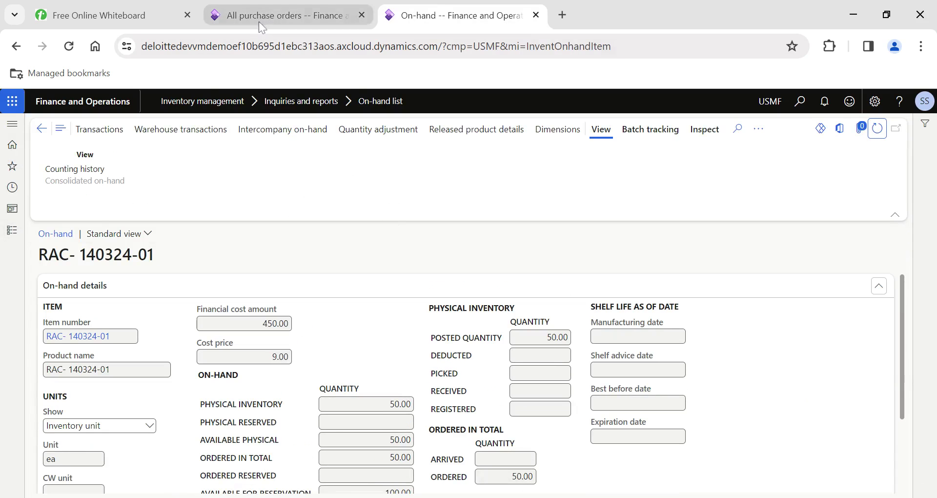
- Create a new purchase order for vendor Compaq with site 2 and warehouse 24
{"action": "left_click", "coordinate": [259, 22]}
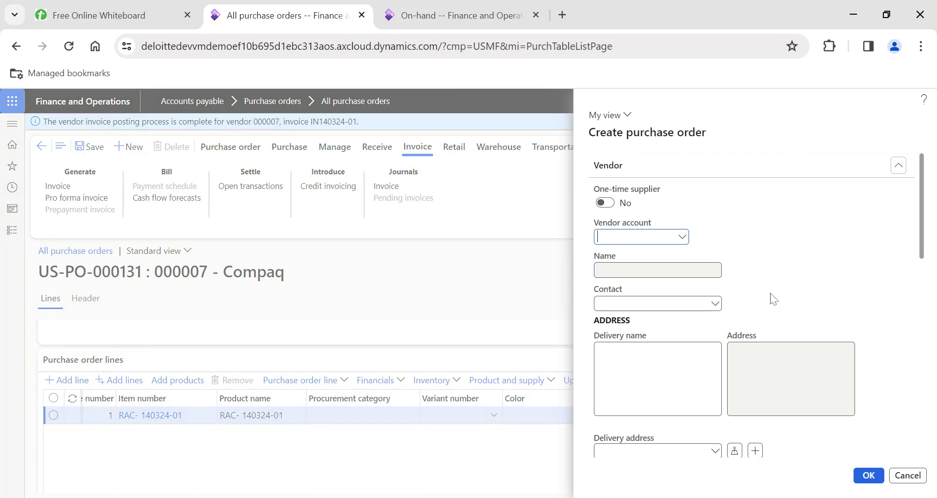
{"action": "left_click", "coordinate": [682, 237]}
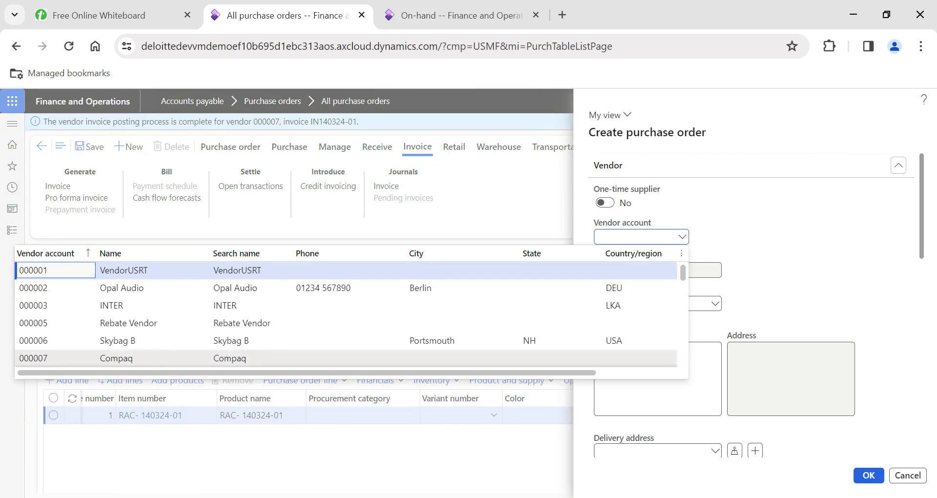
{"action": "left_click", "coordinate": [342, 358]}
{"action": "scroll", "coordinate": [757, 346], "scroll_direction": "down", "scroll_amount": 5}
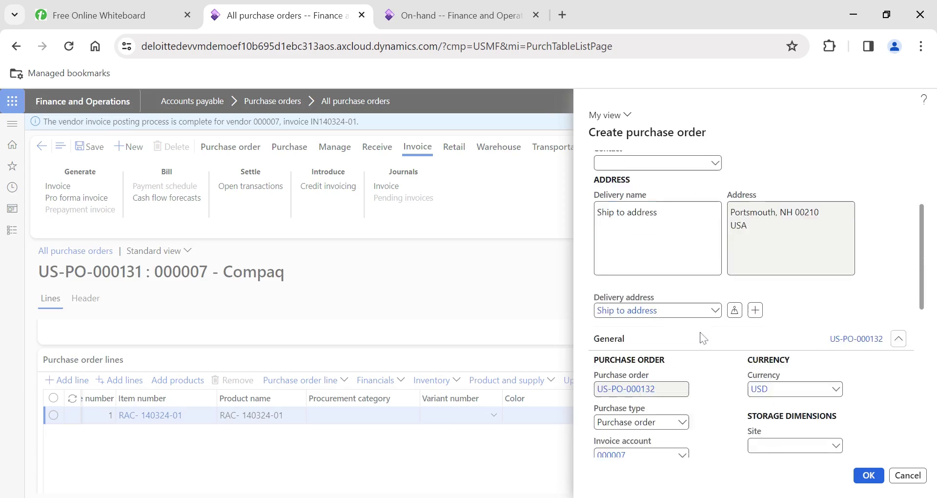
{"action": "type", "text": "24"}
{"action": "key", "text": "Tab"}
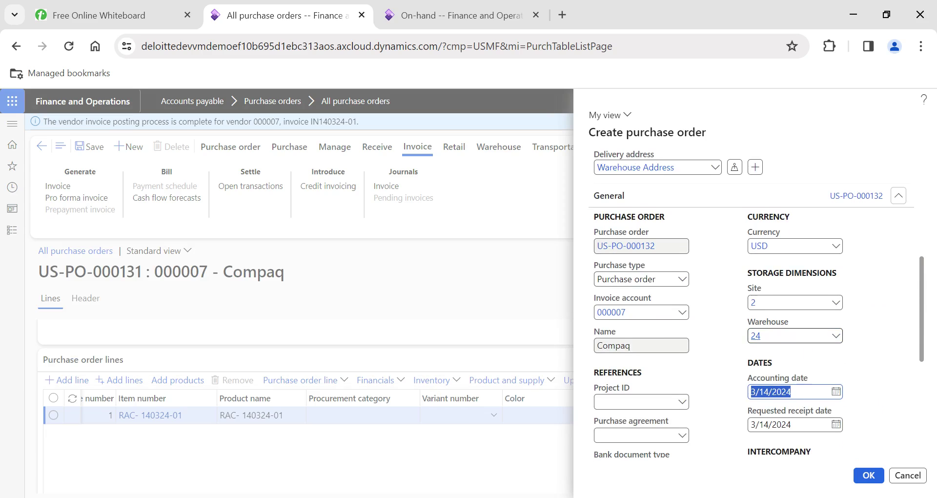
{"action": "scroll", "coordinate": [830, 317], "scroll_direction": "down", "scroll_amount": 4}
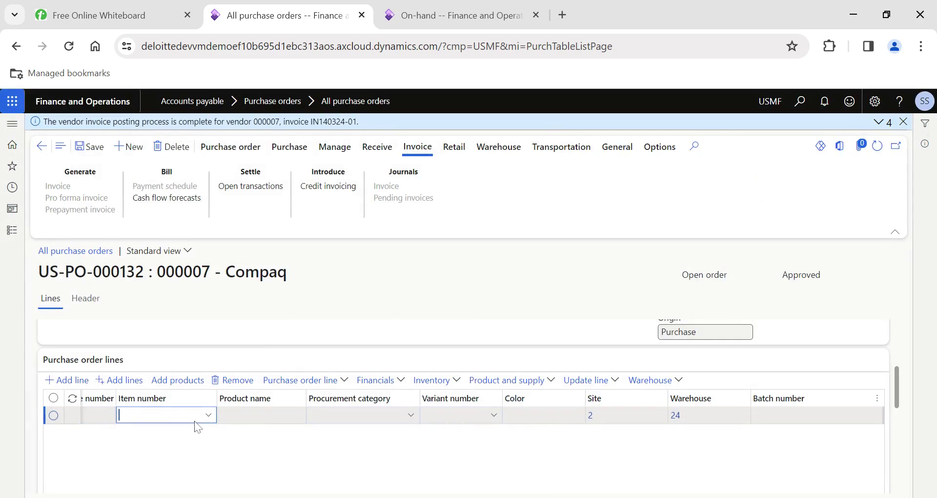
- Fill in the purchase order line with item RAC- 140324-01, quantity 80 and unit price 8
{"action": "key", "text": "ctrl+v"}
{"action": "key", "text": "Tab"}
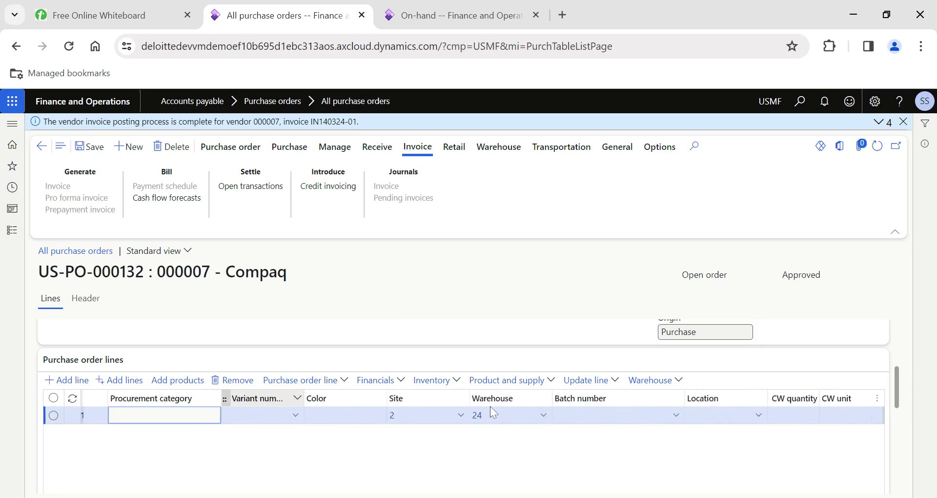
{"action": "key", "text": "Tab"}
{"action": "key", "text": "Tab"}
{"action": "left_click", "coordinate": [498, 414]}
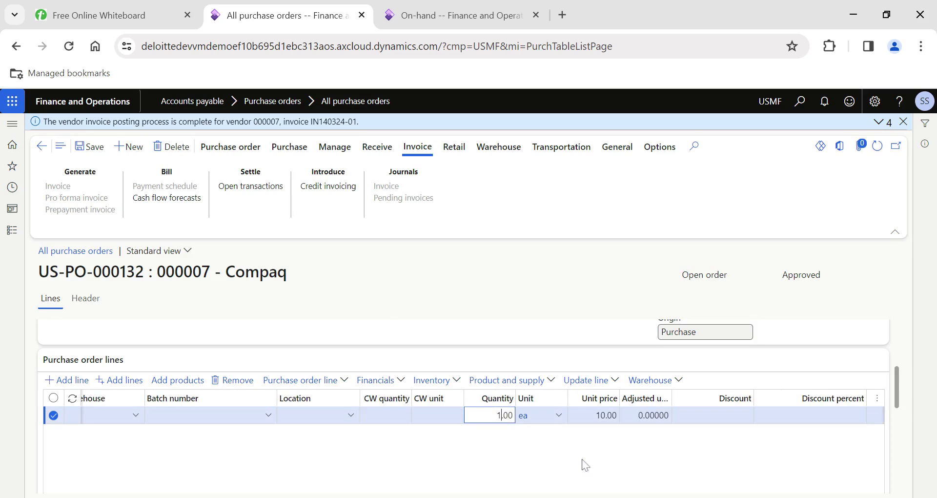
{"action": "type", "text": "80"}
{"action": "key", "text": "Tab"}
{"action": "key", "text": "Tab"}
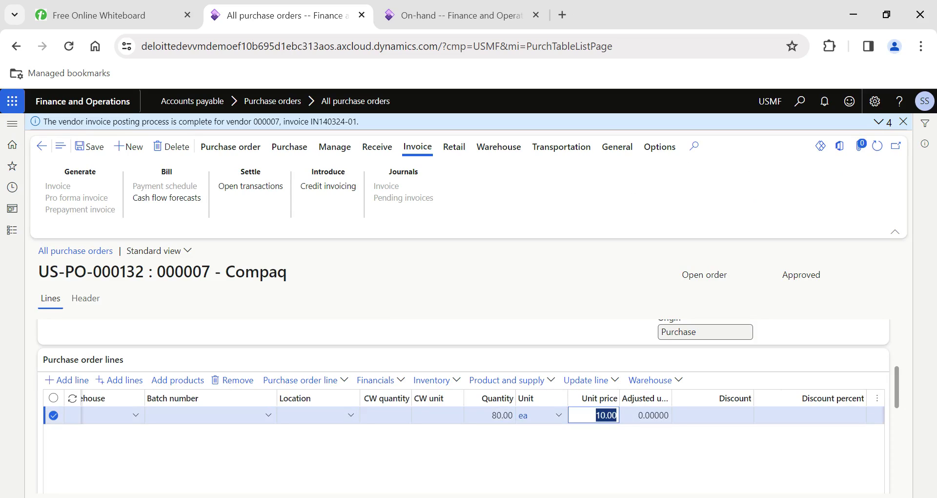
{"action": "type", "text": "8"}
{"action": "key", "text": "Tab"}
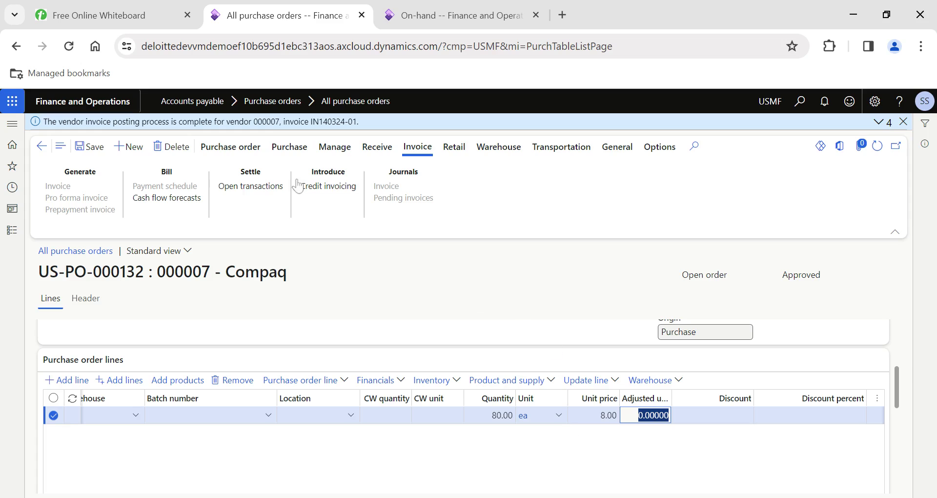
{"action": "left_click", "coordinate": [289, 146]}
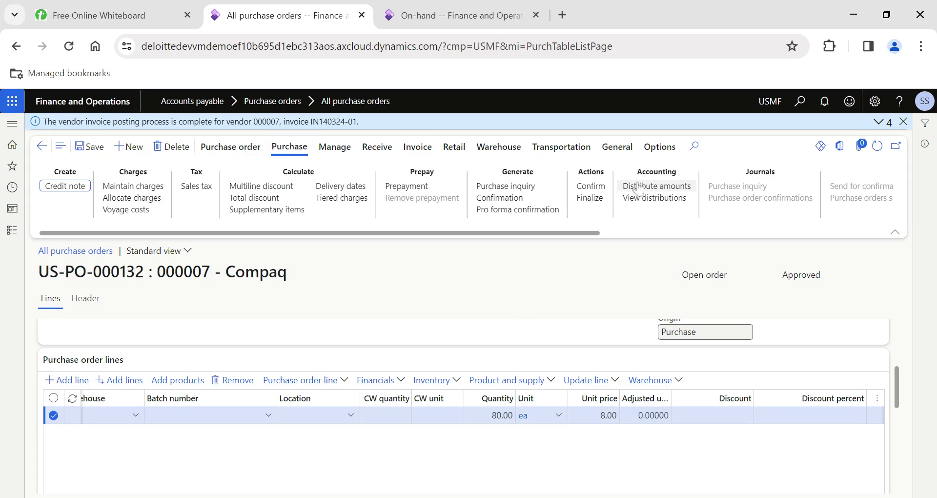
{"action": "left_click", "coordinate": [600, 190]}
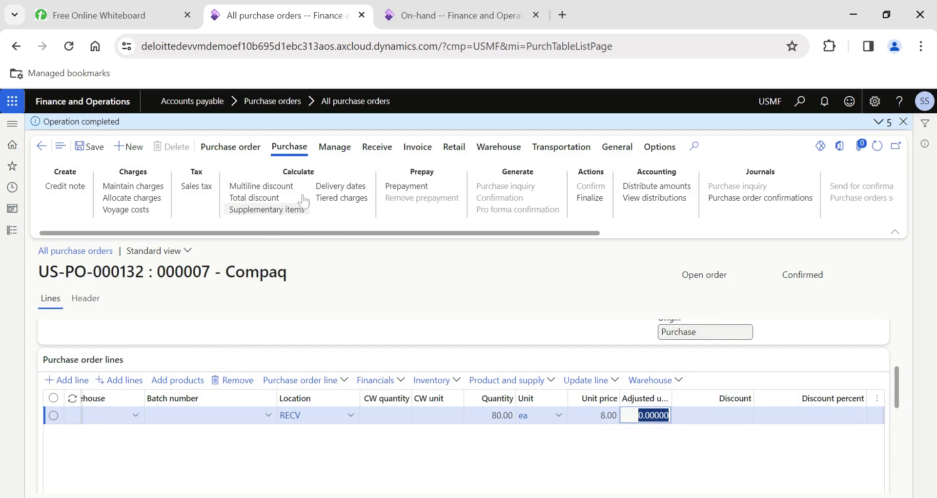
{"action": "left_click", "coordinate": [376, 149]}
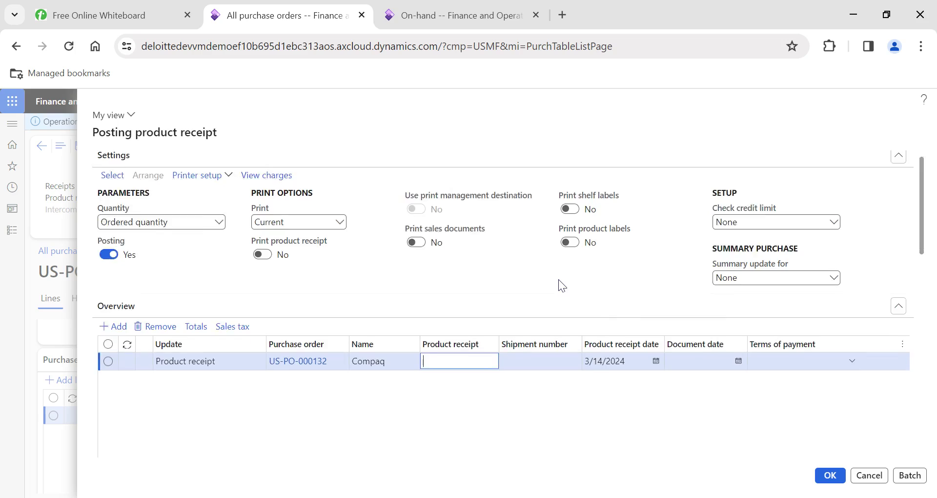
{"action": "scroll", "coordinate": [558, 279], "scroll_direction": "down", "scroll_amount": 3}
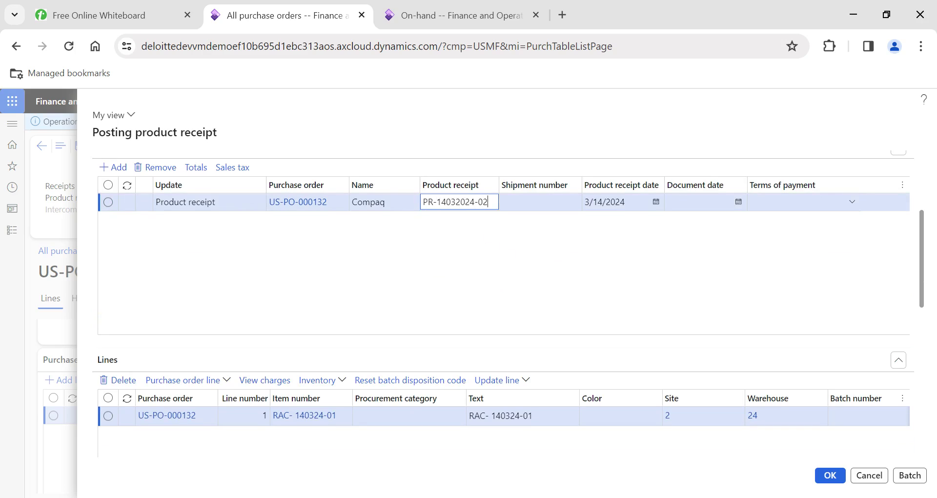
{"action": "key", "text": "Tab"}
- Register the 80 units of the receipt line at location RECV, confirm the registration, and return to the product receipt
{"action": "scroll", "coordinate": [531, 288], "scroll_direction": "down", "scroll_amount": 2}
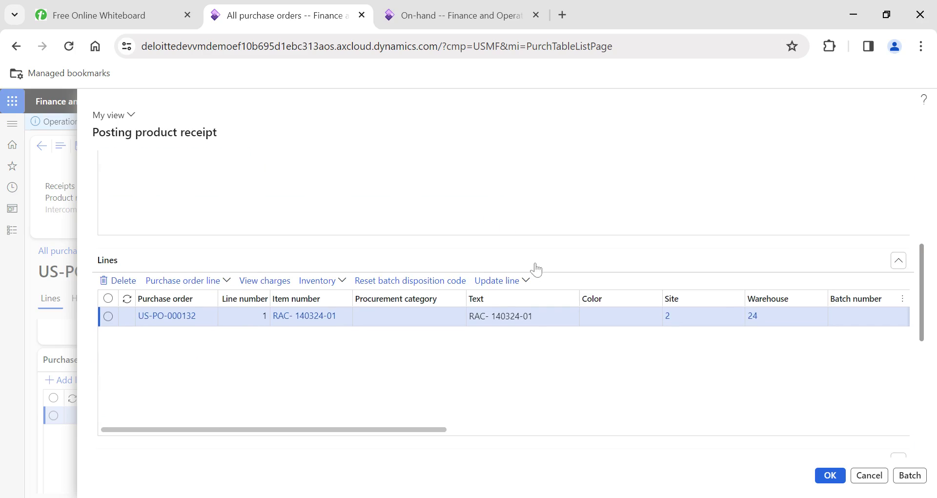
{"action": "left_click", "coordinate": [531, 288]}
{"action": "left_click", "coordinate": [508, 322]}
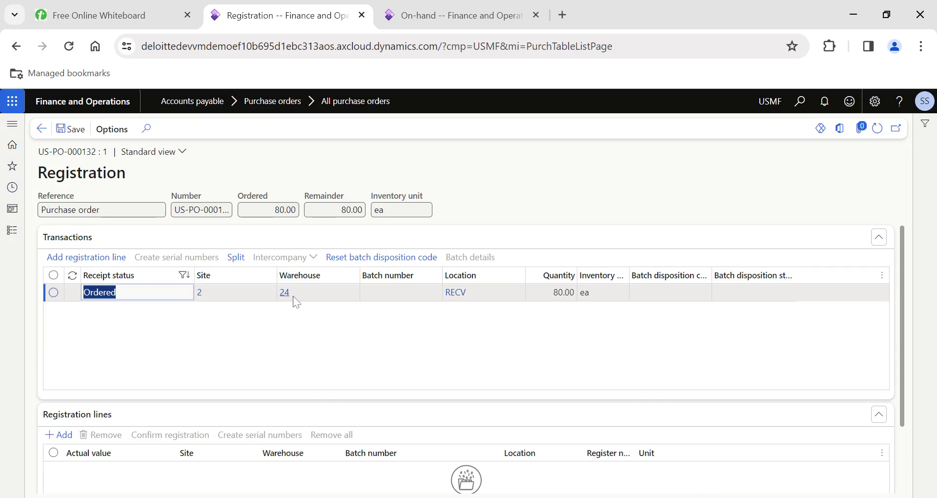
{"action": "left_click", "coordinate": [81, 258]}
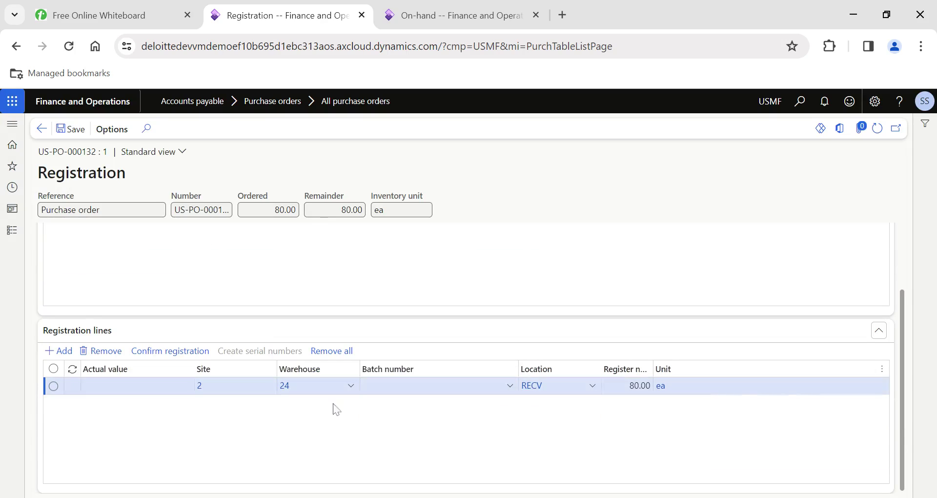
{"action": "left_click", "coordinate": [186, 353]}
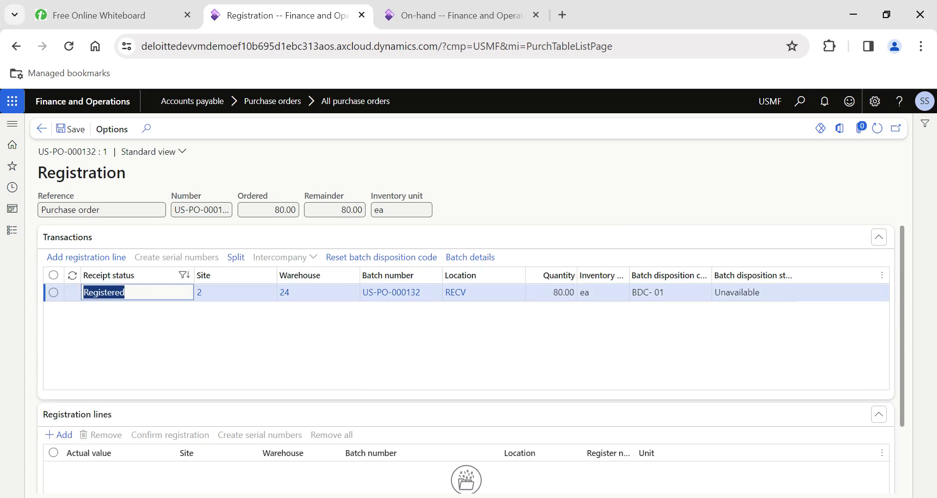
{"action": "left_click", "coordinate": [42, 128]}
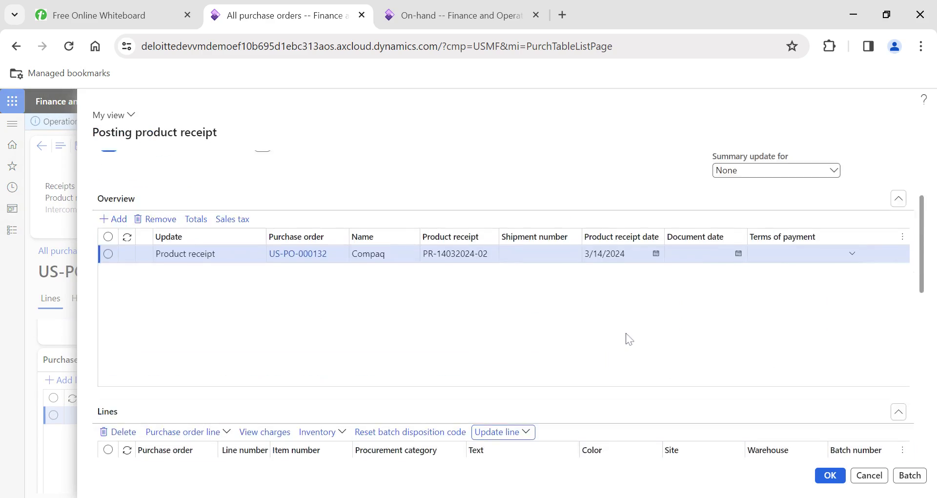
- Check the receipt line's quantity and unit price, and post the product receipt
{"action": "scroll", "coordinate": [626, 337], "scroll_direction": "down", "scroll_amount": 3}
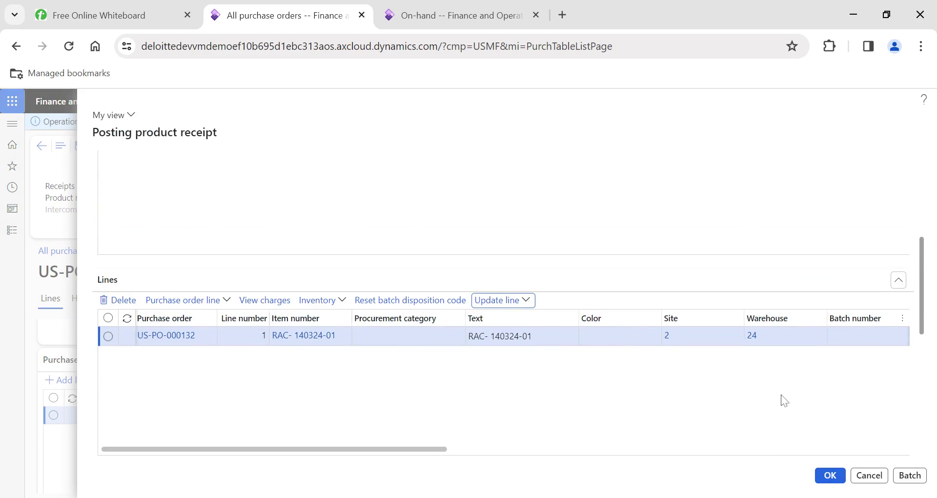
{"action": "scroll", "coordinate": [780, 400], "scroll_direction": "right", "scroll_amount": 5}
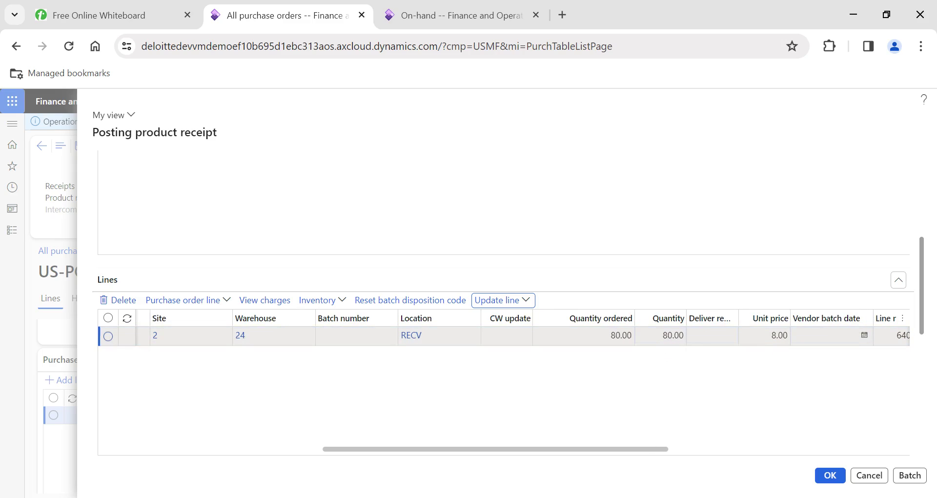
{"action": "left_click", "coordinate": [776, 369]}
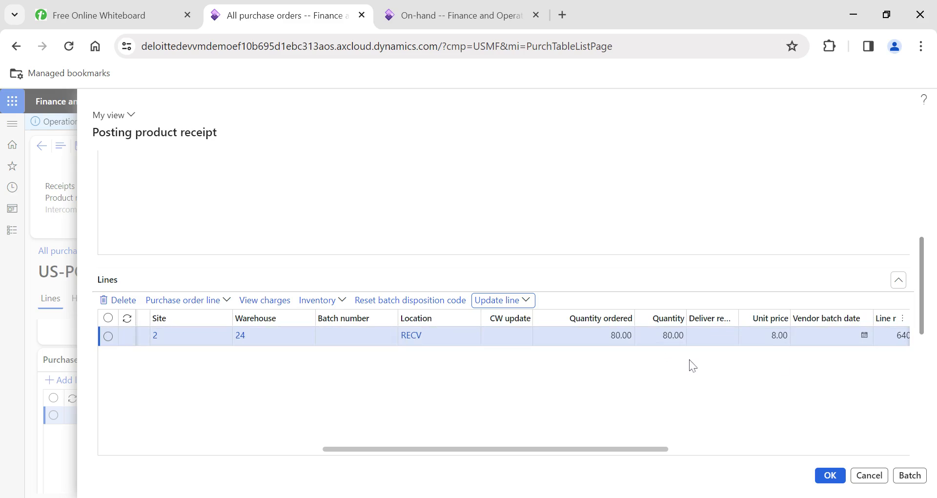
{"action": "left_click", "coordinate": [830, 475]}
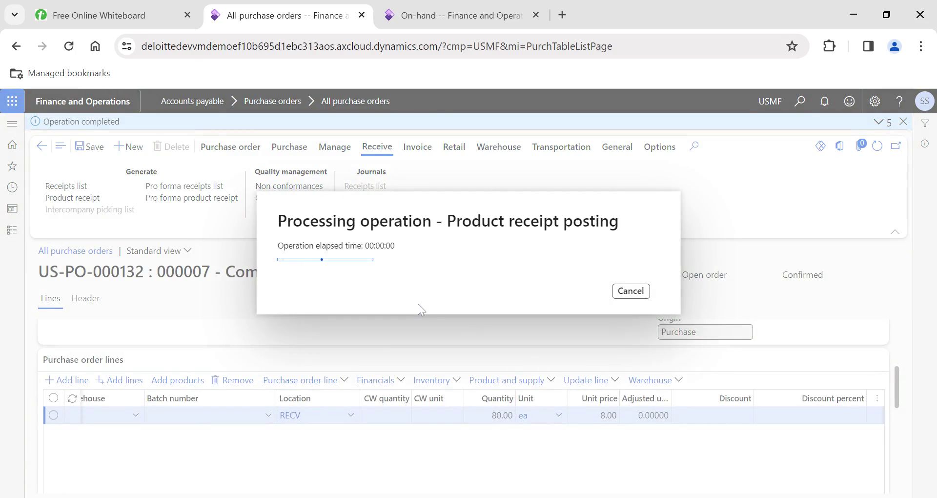
- On the whiteboard, add the calculation "(0 + 450) / (0 + 50) = 9" beneath the first running average cost price formula
{"action": "left_click", "coordinate": [104, 15]}
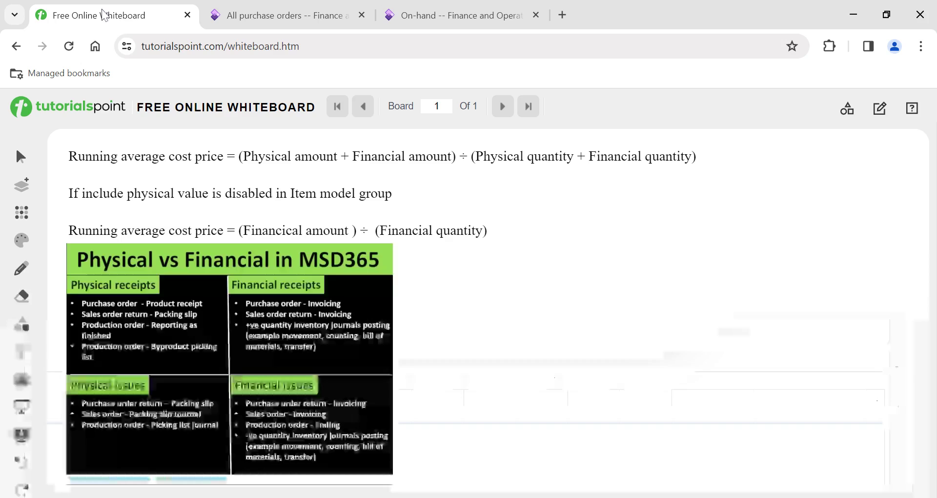
{"action": "left_click", "coordinate": [479, 155]}
{"action": "double_click", "coordinate": [478, 155]}
{"action": "left_click", "coordinate": [426, 156]}
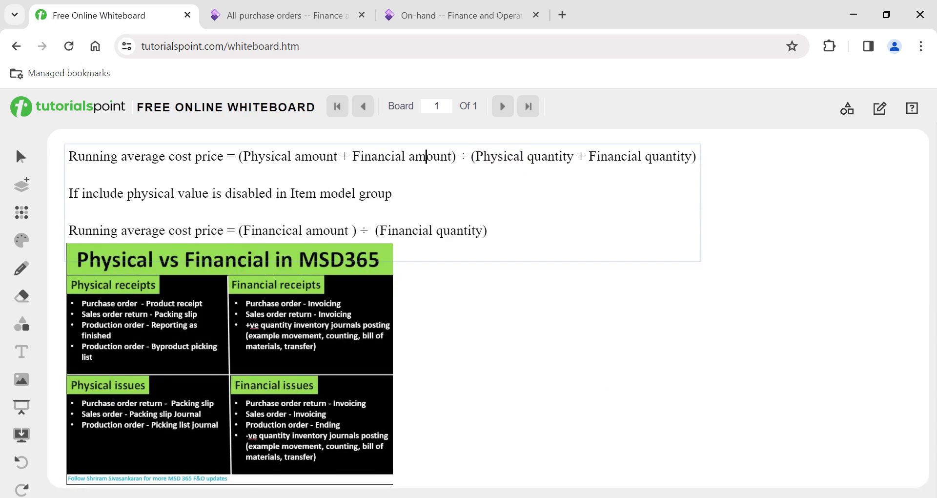
{"action": "key", "text": "Return"}
{"action": "key", "text": "Return"}
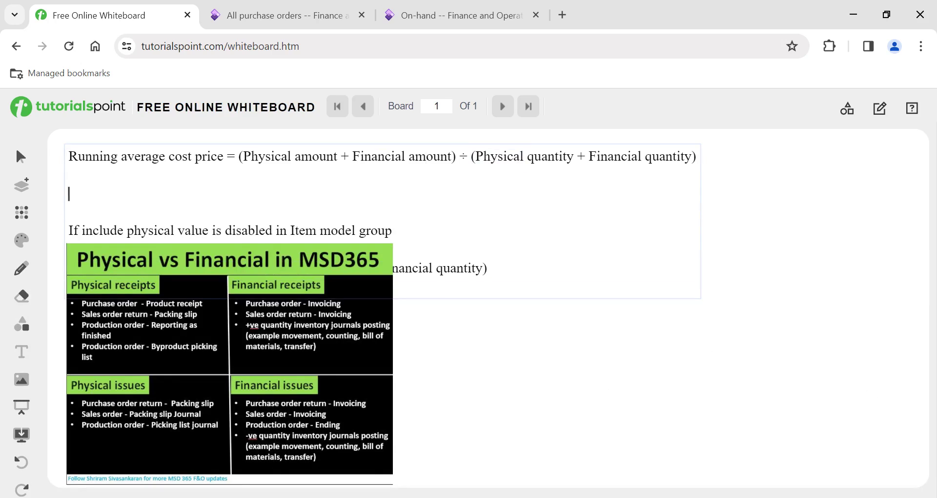
{"action": "key", "text": "BackSpace"}
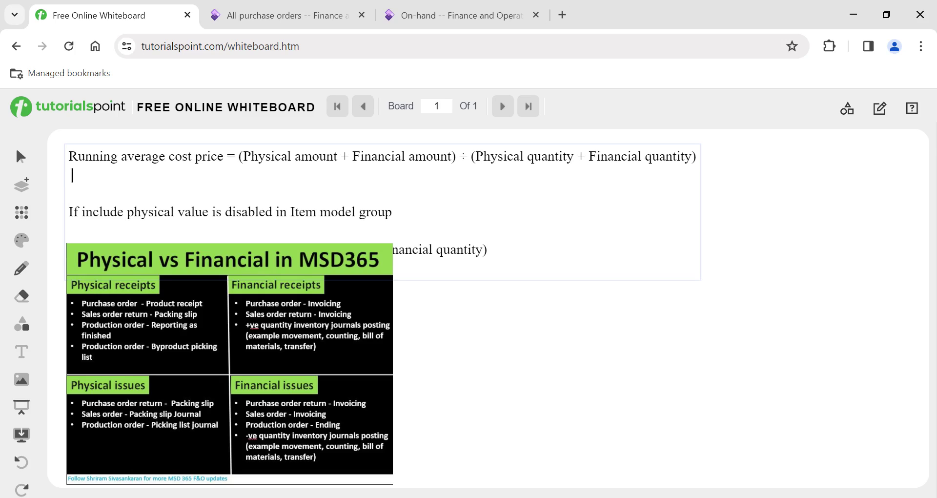
{"action": "type", "text": "(0 + 45)"}
{"action": "key", "text": "Left"}
{"action": "type", "text": "0"}
{"action": "key", "text": "Right"}
{"action": "type", "text": "/ (0 + 5"}
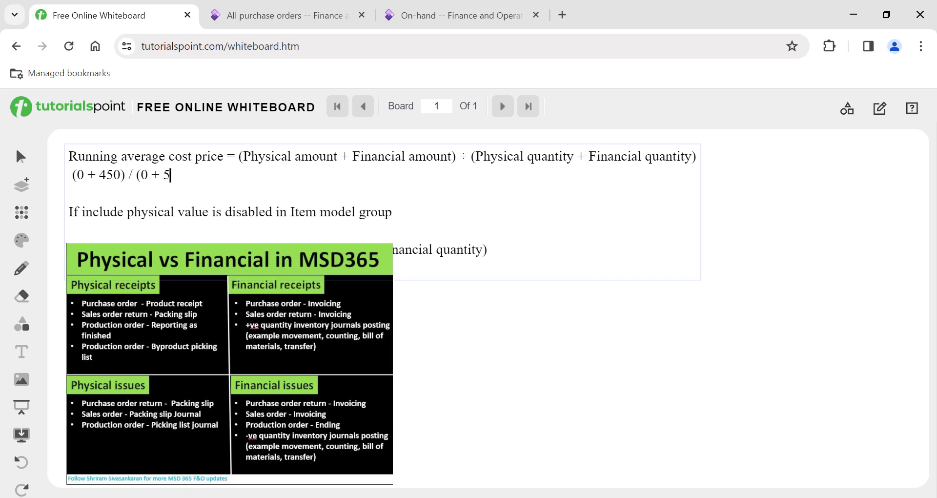
{"action": "type", "text": "0) = 9"}
{"action": "key", "text": "Return"}
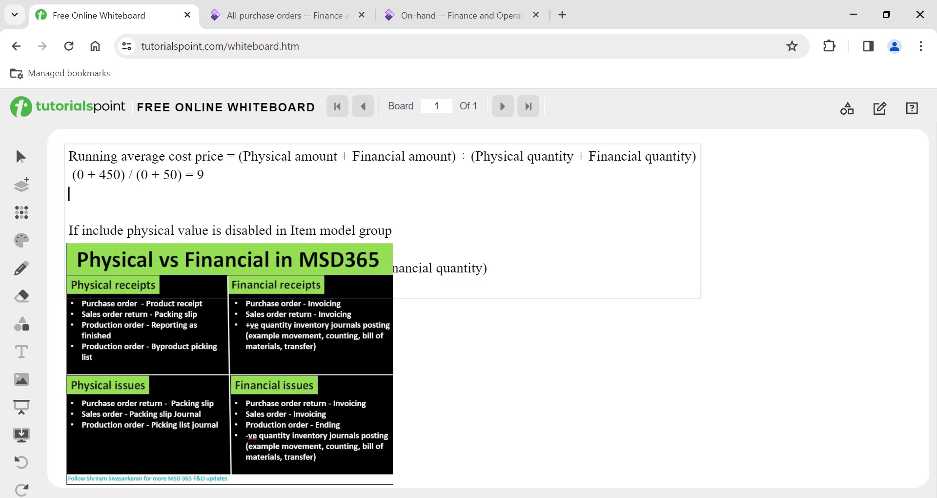
- Write "(640+450)" on the line below the first calculation, and highlight "Physical amount" in the formula
{"action": "type", "text": "("}
{"action": "type", "text": "80"}
{"action": "type", "text": "+"}
{"action": "type", "text": "450"}
{"action": "key", "text": "BackSpace"}
{"action": "key", "text": "BackSpace"}
{"action": "key", "text": "BackSpace"}
{"action": "key", "text": "BackSpace"}
{"action": "key", "text": "BackSpace"}
{"action": "key", "text": "BackSpace"}
{"action": "type", "text": "640+450)"}
{"action": "left_click_drag", "start_coordinate": [243, 156], "coordinate": [340, 156]}
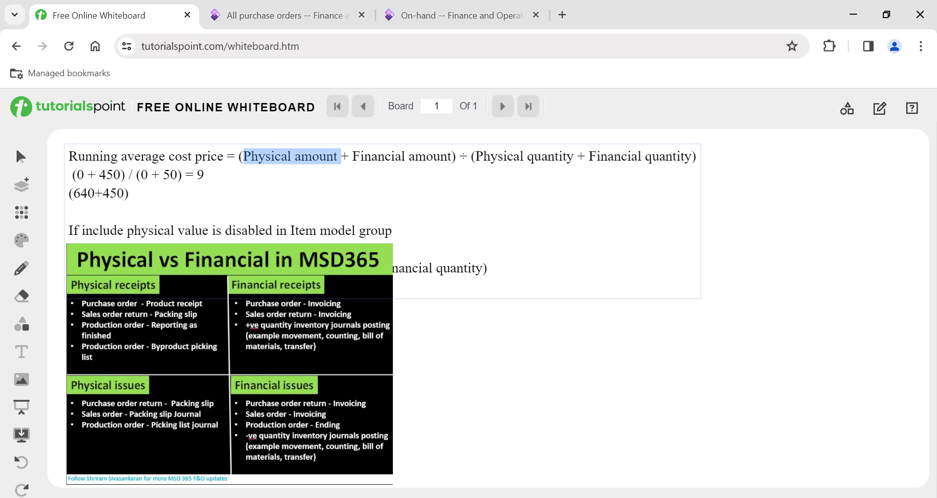
- In the purchase order's product receipt journal, open the receipt lines and check the received line's amount
{"action": "left_click", "coordinate": [298, 15]}
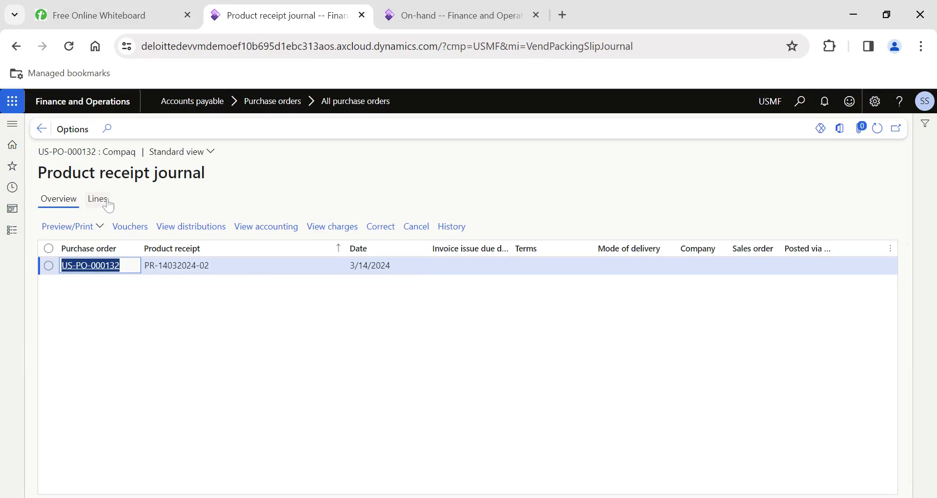
{"action": "left_click", "coordinate": [106, 201]}
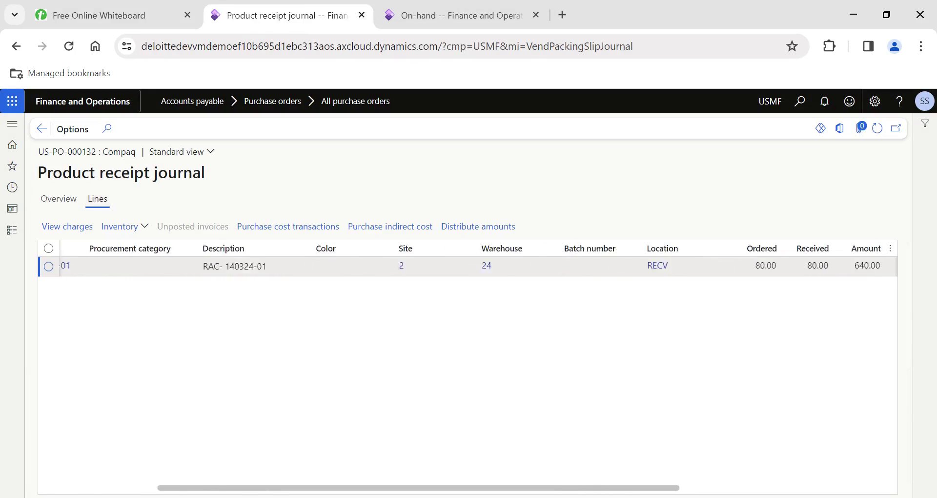
{"action": "scroll", "coordinate": [467, 266], "scroll_direction": "right", "scroll_amount": 4}
{"action": "left_click", "coordinate": [671, 265]}
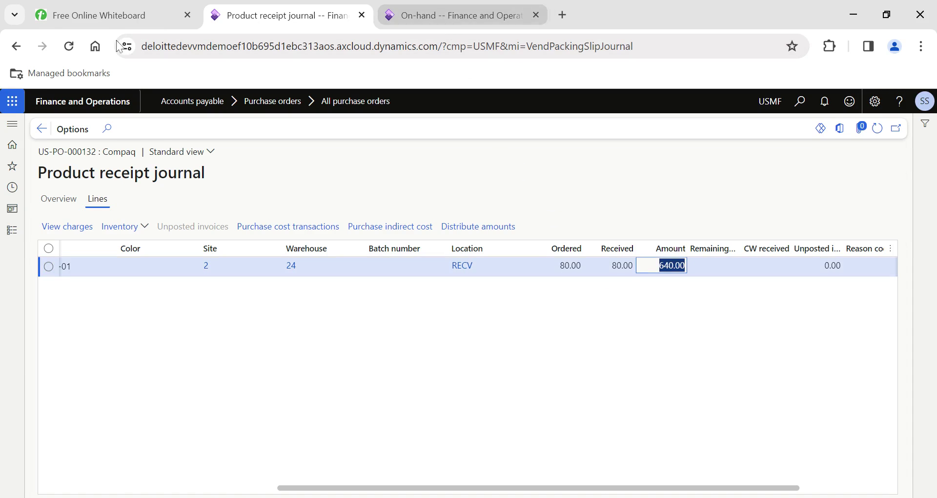
- Complete the second whiteboard calculation after "(640+450)" with "/ (80 +50) = (1090) / (130) = 8.384"
{"action": "left_click", "coordinate": [107, 18]}
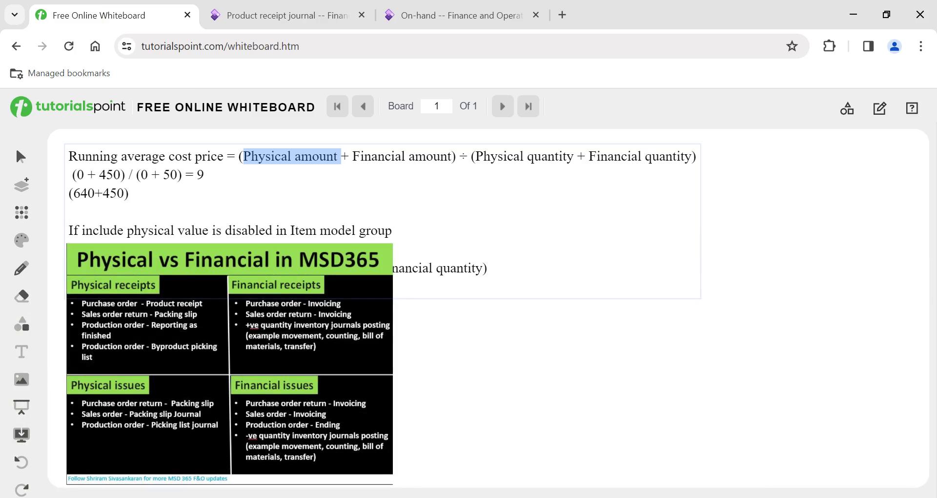
{"action": "left_click", "coordinate": [129, 193]}
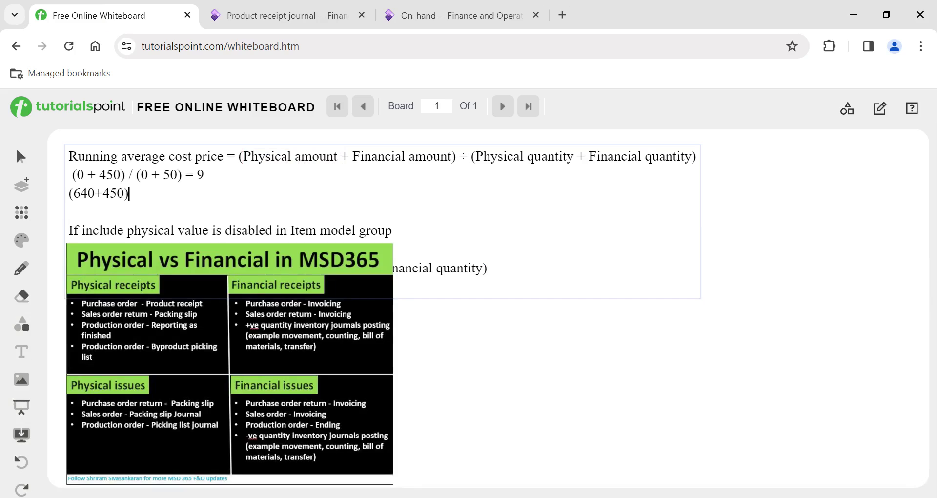
{"action": "type", "text": "/ (80 +50) ="}
{"action": "type", "text": "(109"}
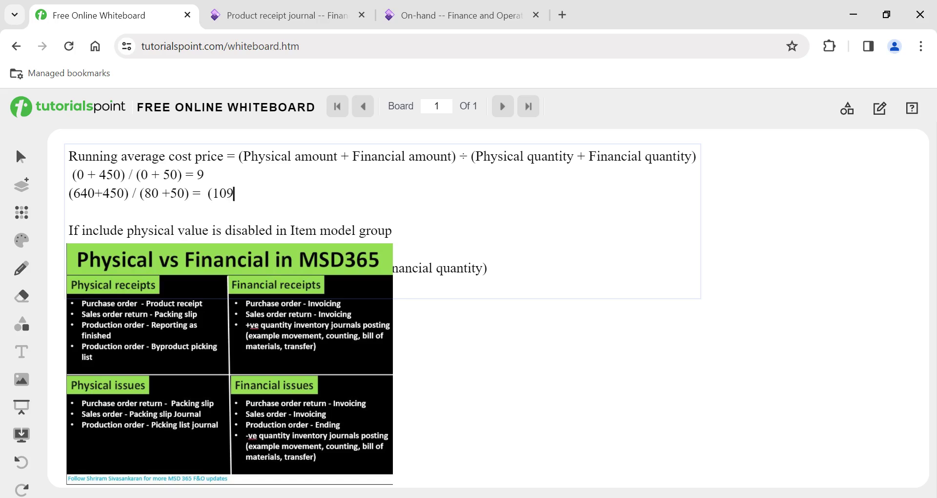
{"action": "type", "text": "0) / (130)"}
{"action": "type", "text": "= 8.38"}
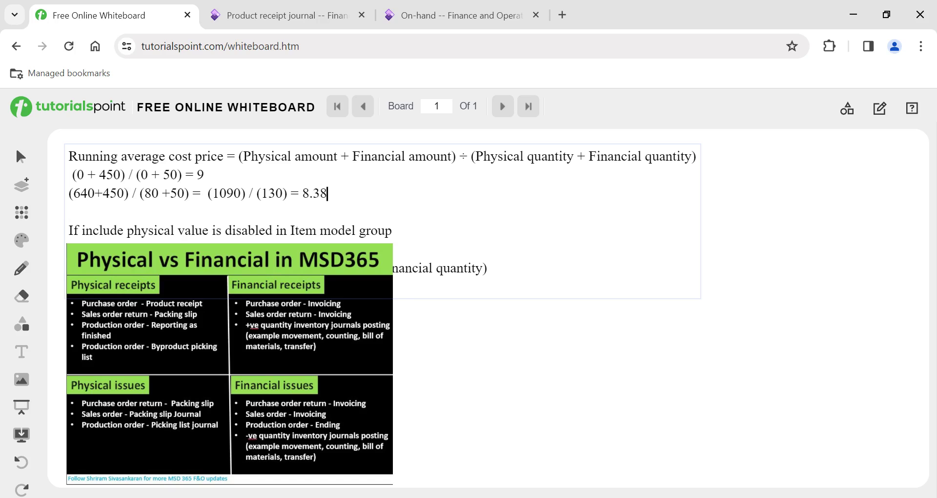
{"action": "type", "text": "4"}
- Refresh the on-hand details of RAC- 140324-01 and compare the cost price with the whiteboard calculation
{"action": "left_click", "coordinate": [291, 21]}
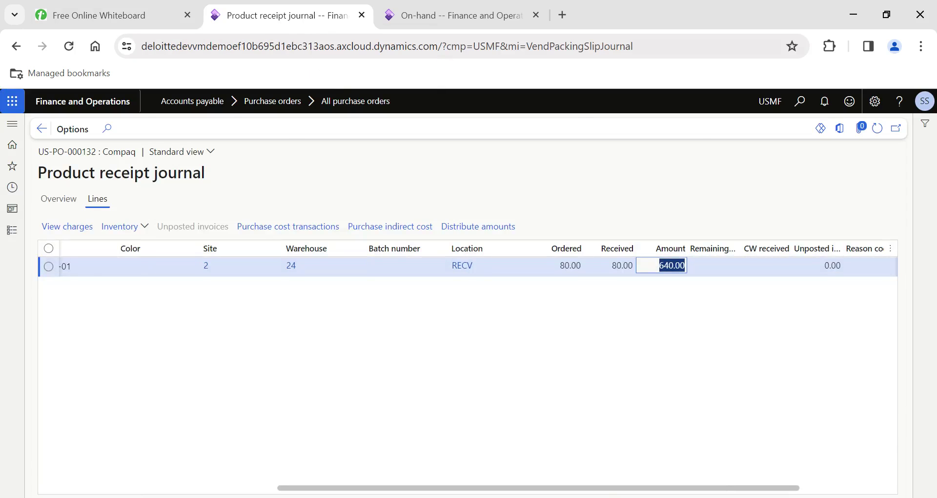
{"action": "left_click", "coordinate": [503, 15]}
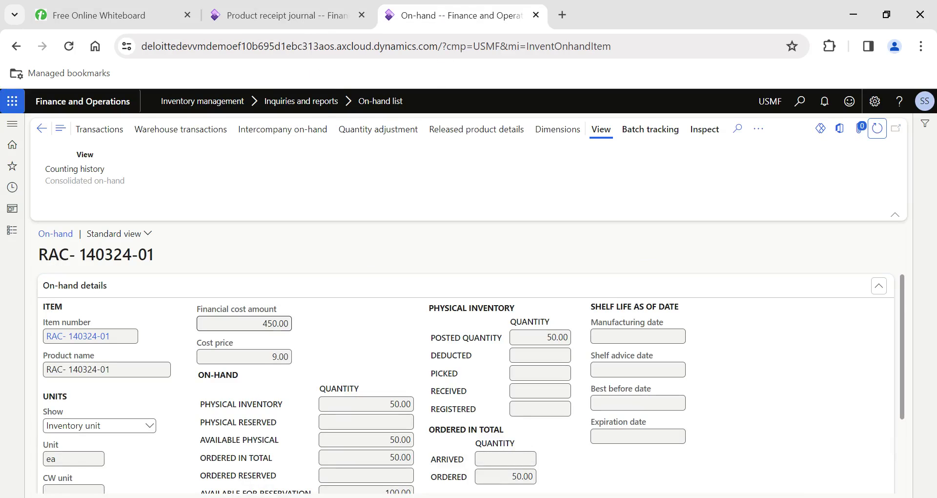
{"action": "left_click", "coordinate": [244, 356]}
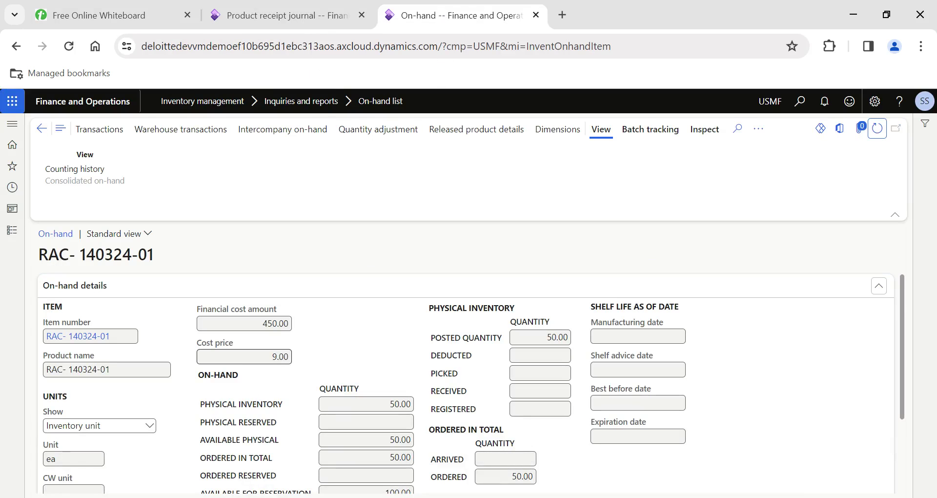
{"action": "left_click", "coordinate": [248, 19]}
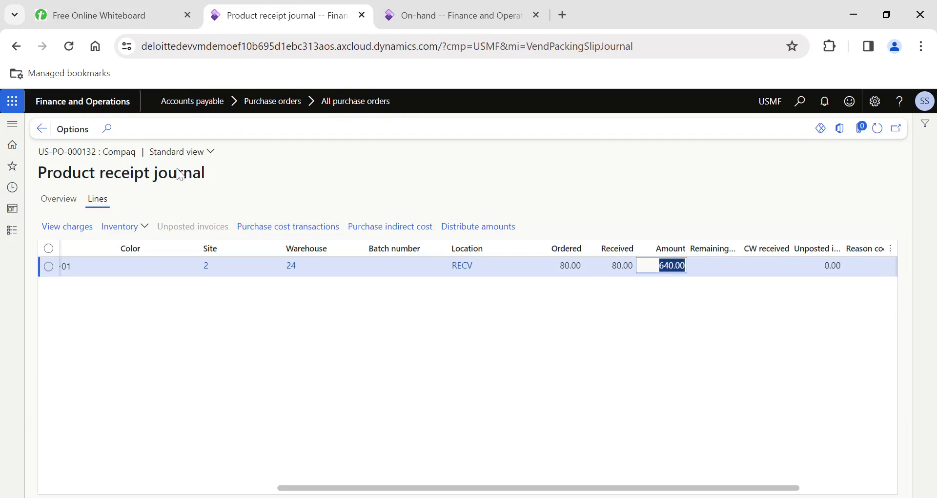
{"action": "left_click", "coordinate": [123, 20]}
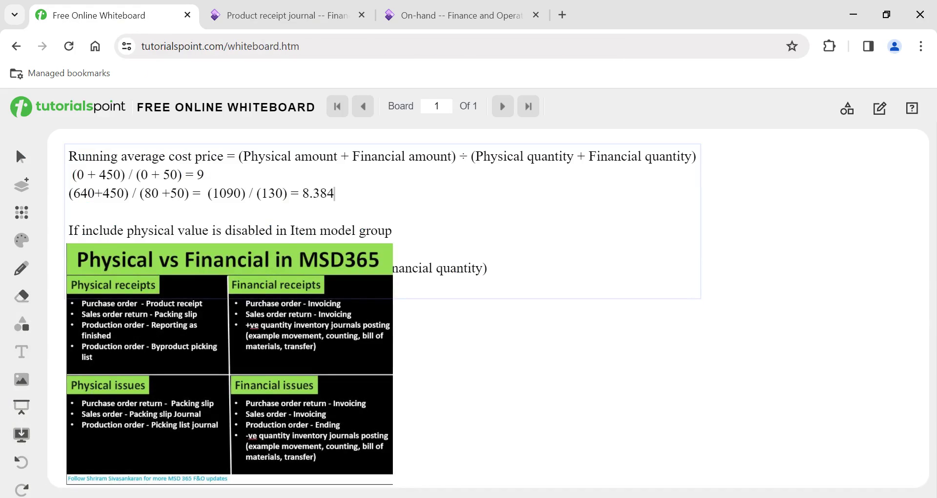
{"action": "left_click", "coordinate": [471, 14]}
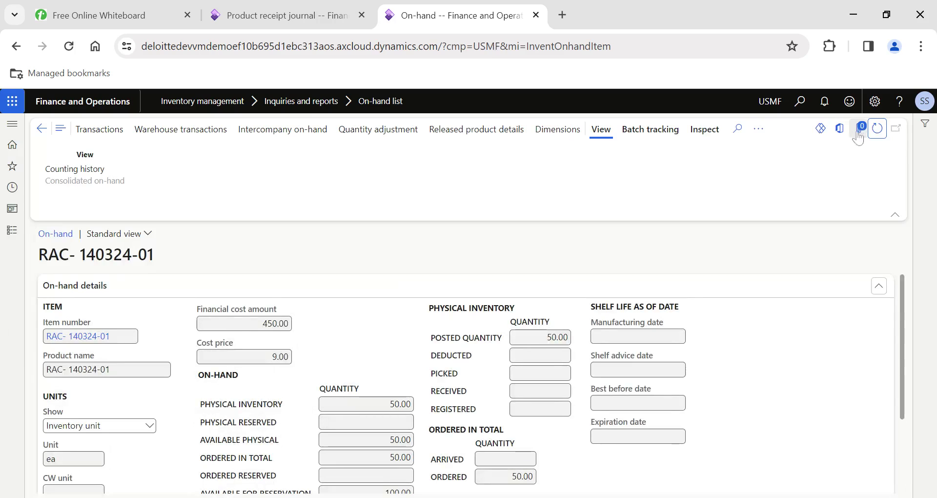
{"action": "left_click", "coordinate": [877, 130]}
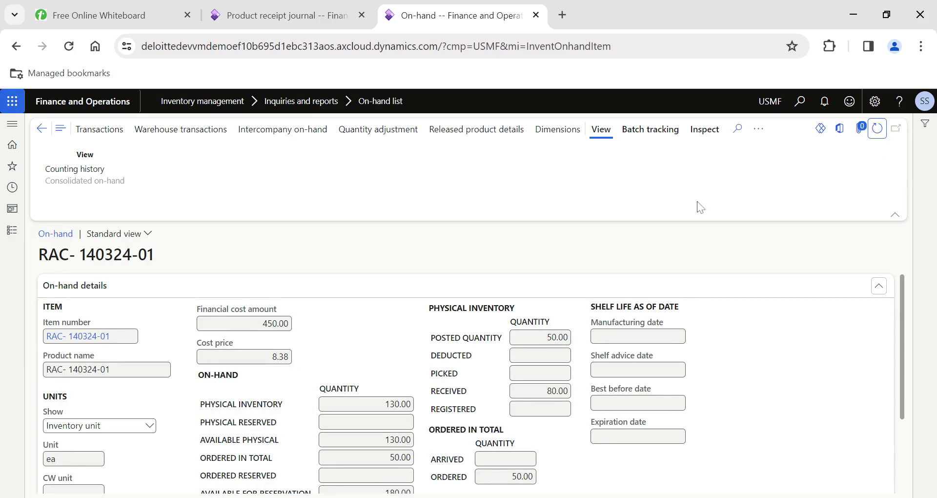
{"action": "double_click", "coordinate": [285, 357]}
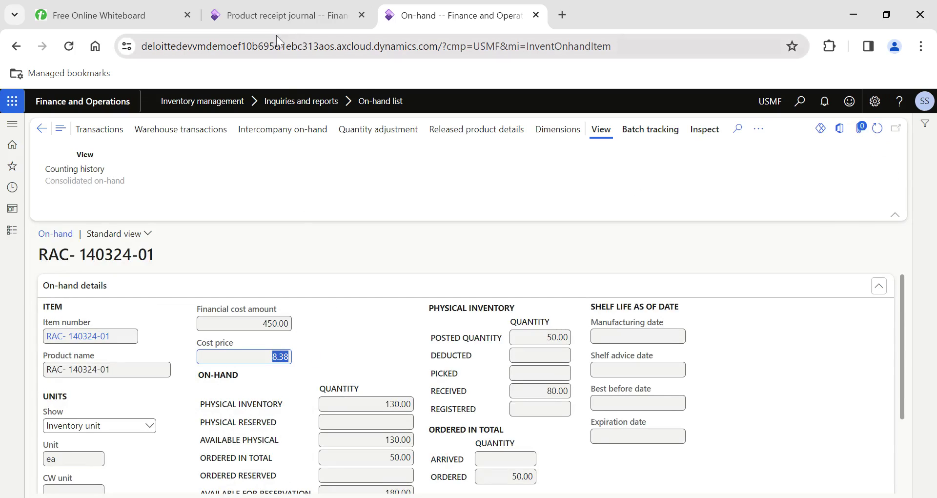
- On the whiteboard, correct "Financical" to "Financial" in the second formula and reposition the Physical vs Financial picture directly beneath that formula
{"action": "left_click", "coordinate": [273, 19]}
{"action": "left_click", "coordinate": [145, 20]}
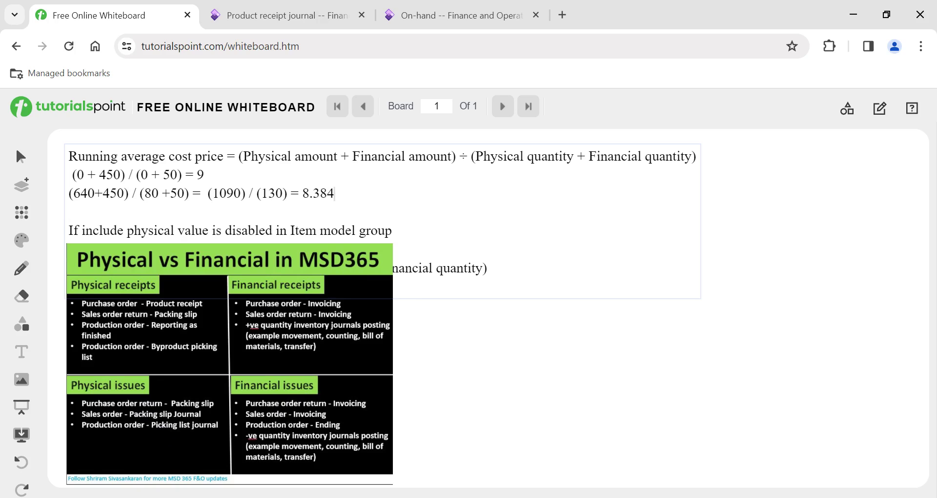
{"action": "left_click_drag", "start_coordinate": [272, 345], "coordinate": [290, 435]}
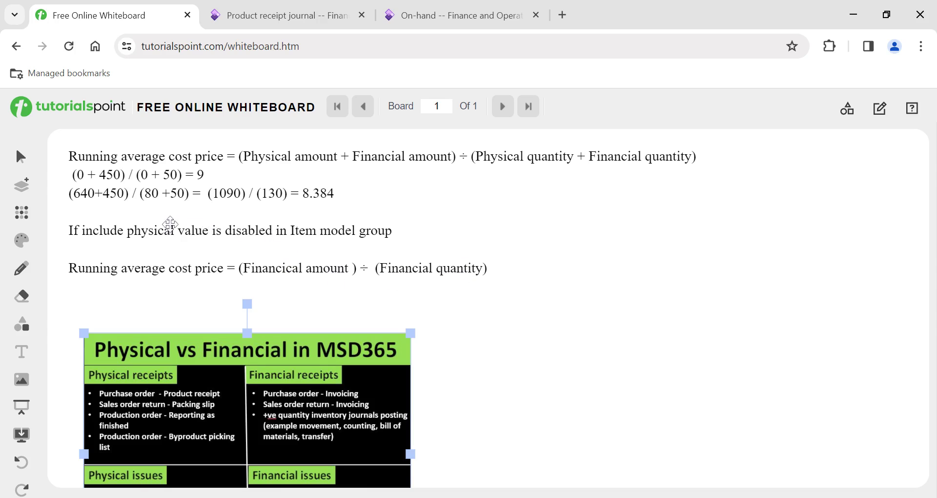
{"action": "double_click", "coordinate": [286, 267]}
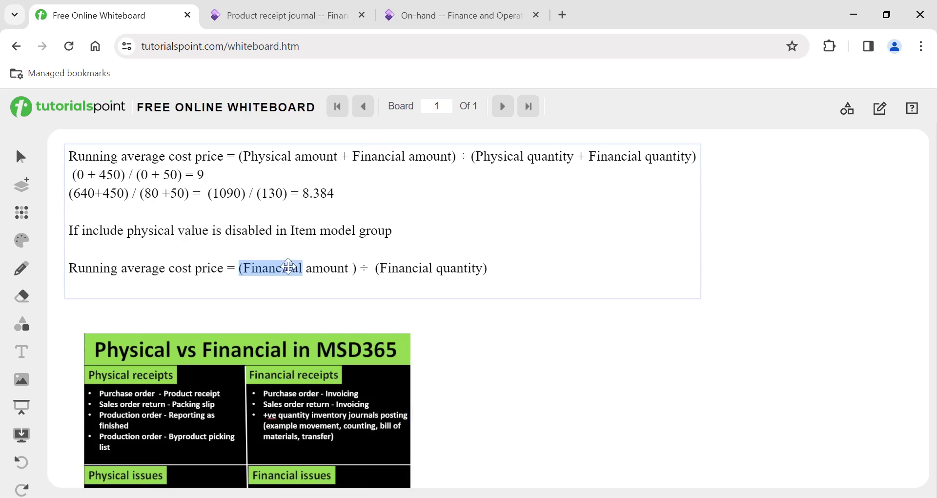
{"action": "left_click", "coordinate": [286, 268]}
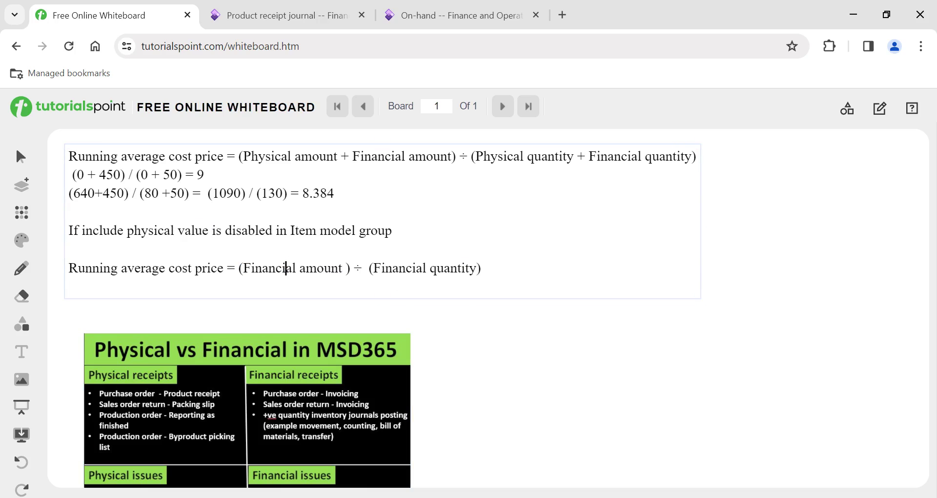
{"action": "left_click", "coordinate": [209, 360]}
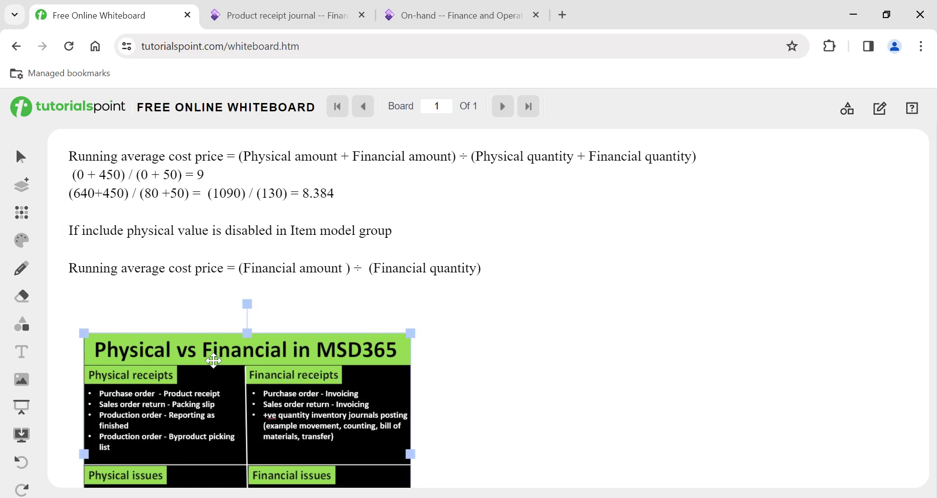
{"action": "left_click_drag", "start_coordinate": [209, 359], "coordinate": [193, 307]}
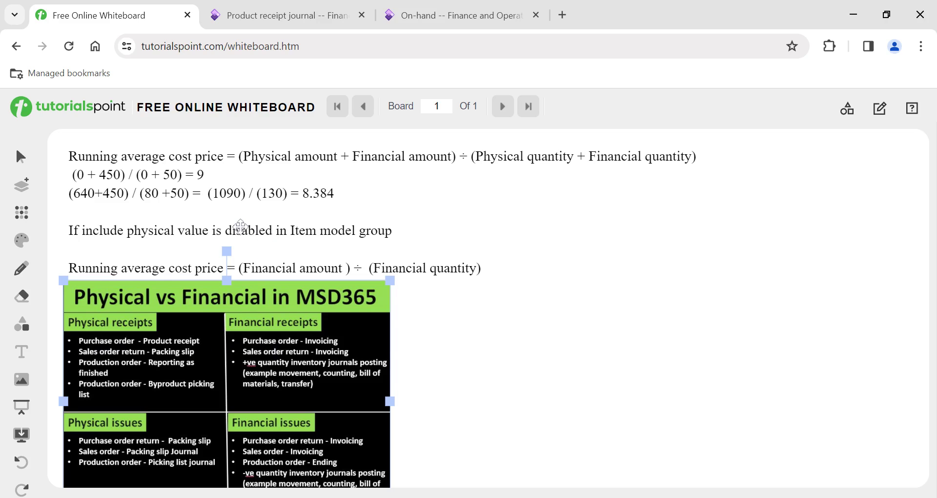
- Return to the on-hand inquiry and leave the details page of RAC- 140324-01
{"action": "left_click", "coordinate": [418, 15]}
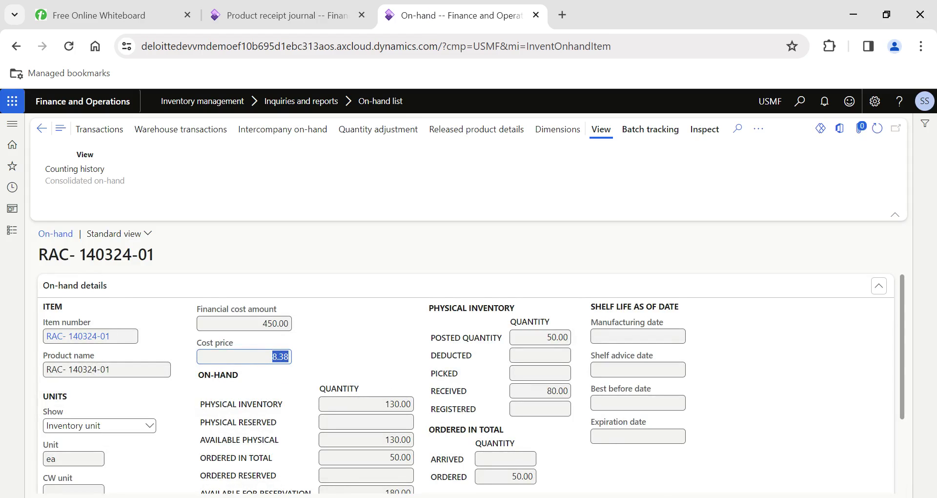
{"action": "left_click", "coordinate": [44, 114]}
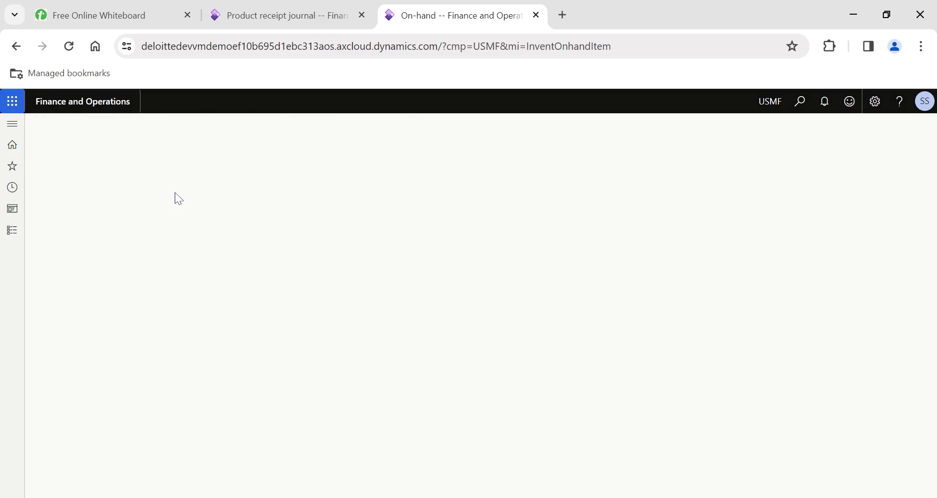